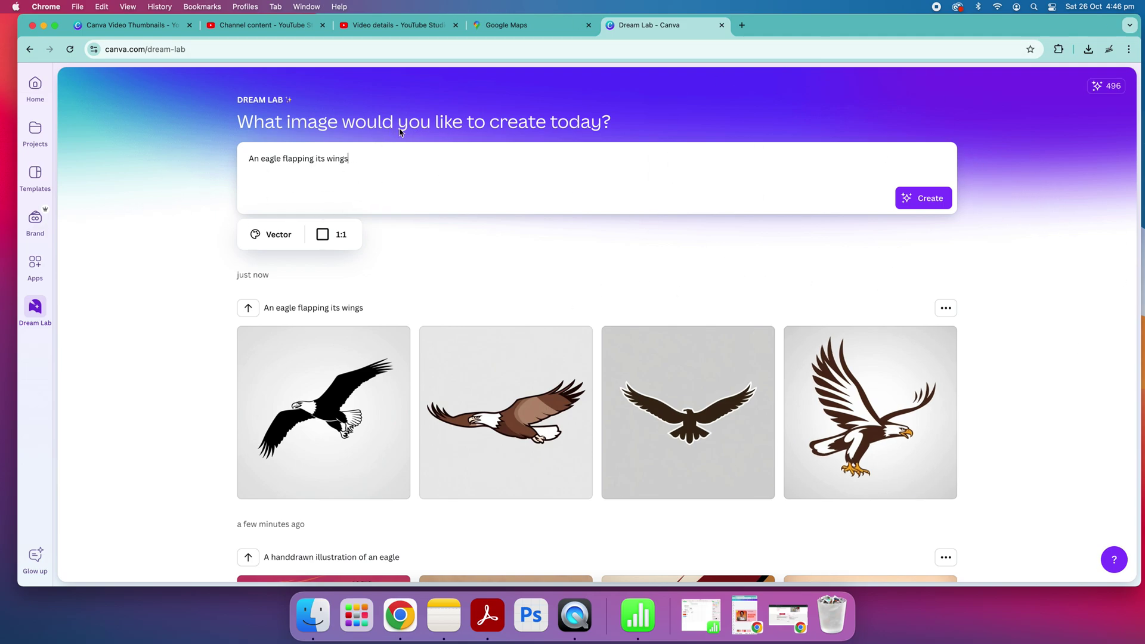
# Go to the Canva home page and open the latest launches overview.
pyautogui.click(35, 83)
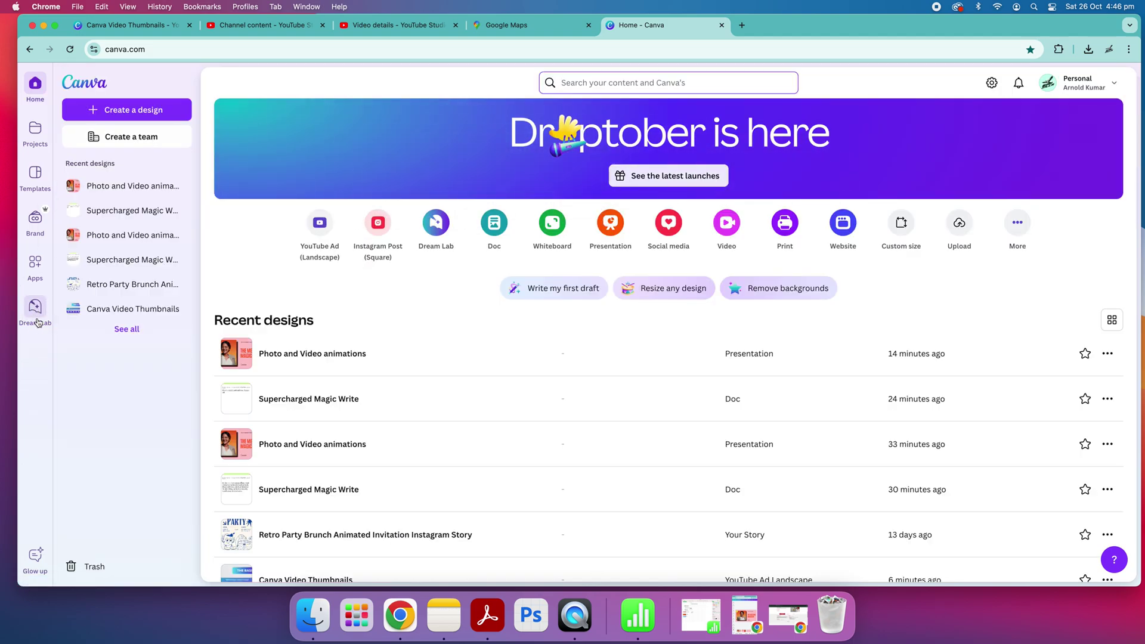
pyautogui.click(656, 179)
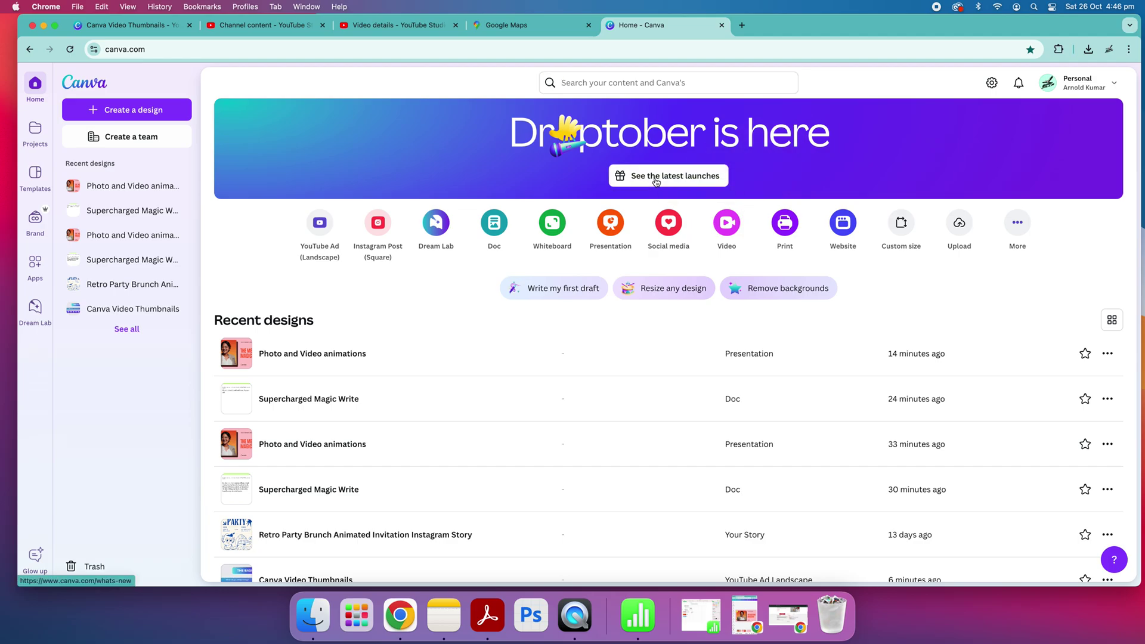
# Look through the Droptober launches, including the new feature cards, the Disney collection and the latest Docs features.
pyautogui.scroll(-5, 698, 311)
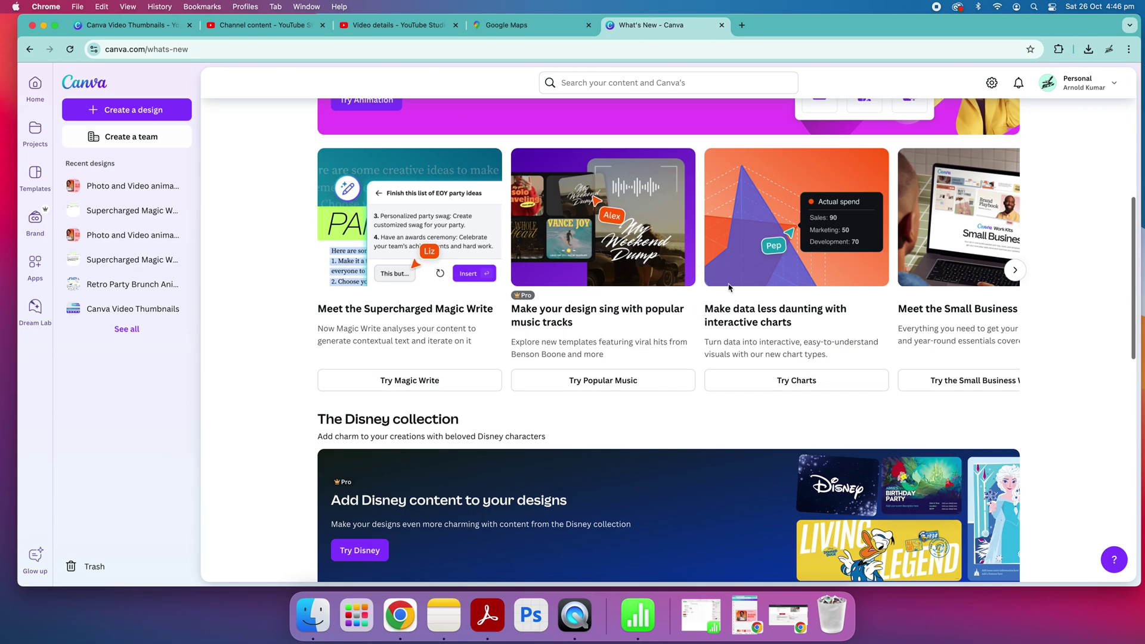
pyautogui.scroll(-8, 693, 226)
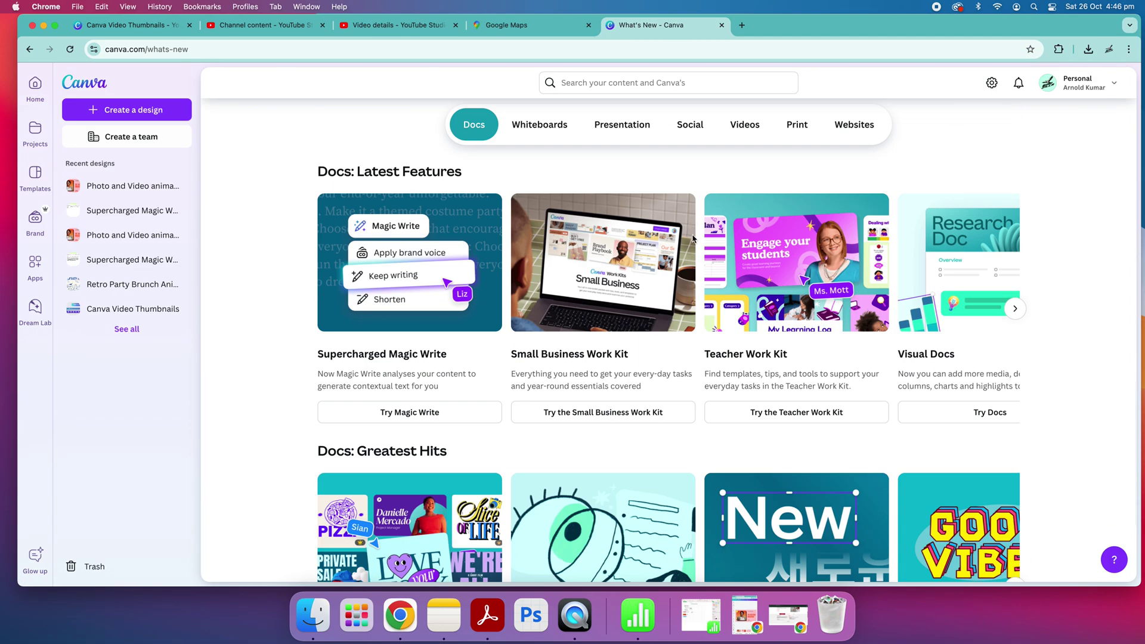
pyautogui.scroll(-2, 734, 262)
pyautogui.scroll(15, 768, 283)
pyautogui.scroll(-1, 773, 279)
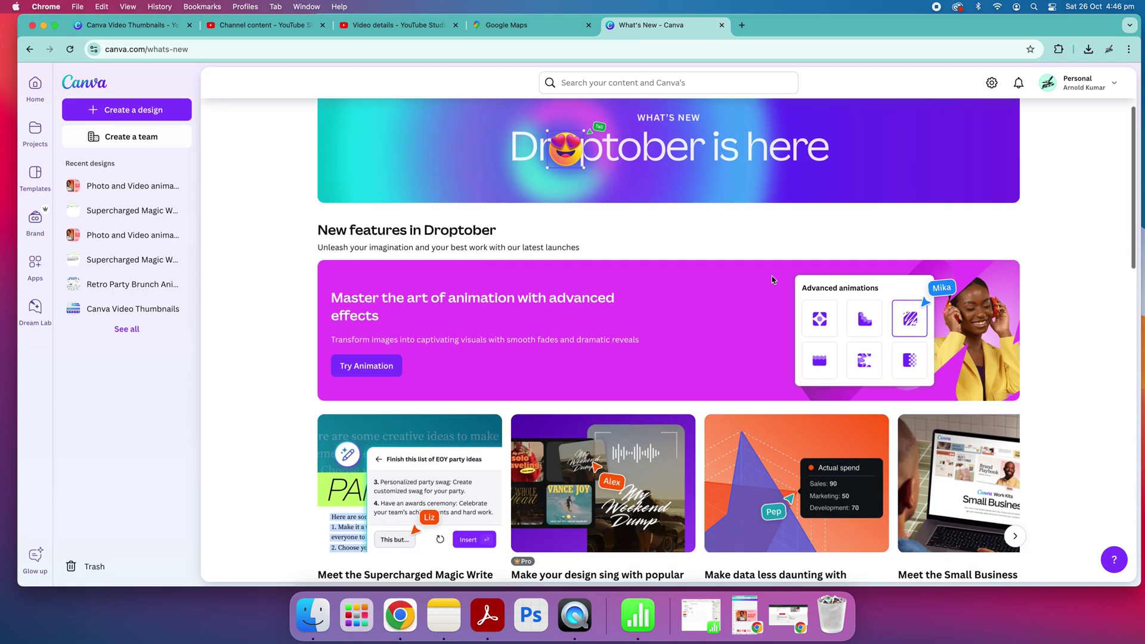
pyautogui.scroll(-4, 772, 279)
pyautogui.hscroll(5, 805, 315)
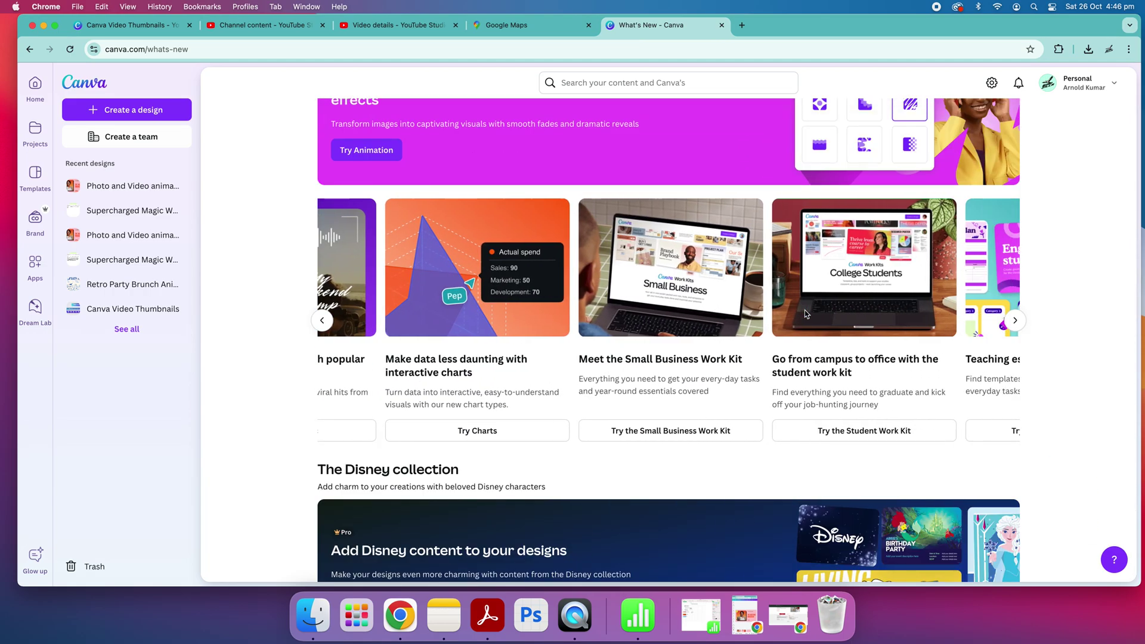
pyautogui.scroll(-4, 805, 314)
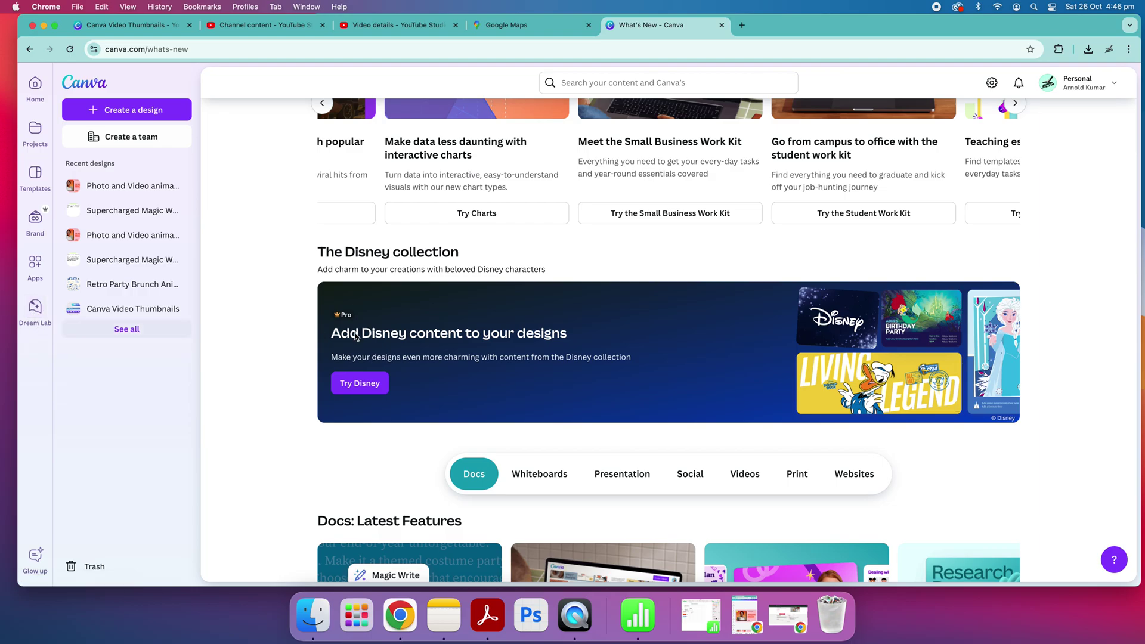
pyautogui.scroll(-6, 440, 326)
pyautogui.scroll(-3, 738, 305)
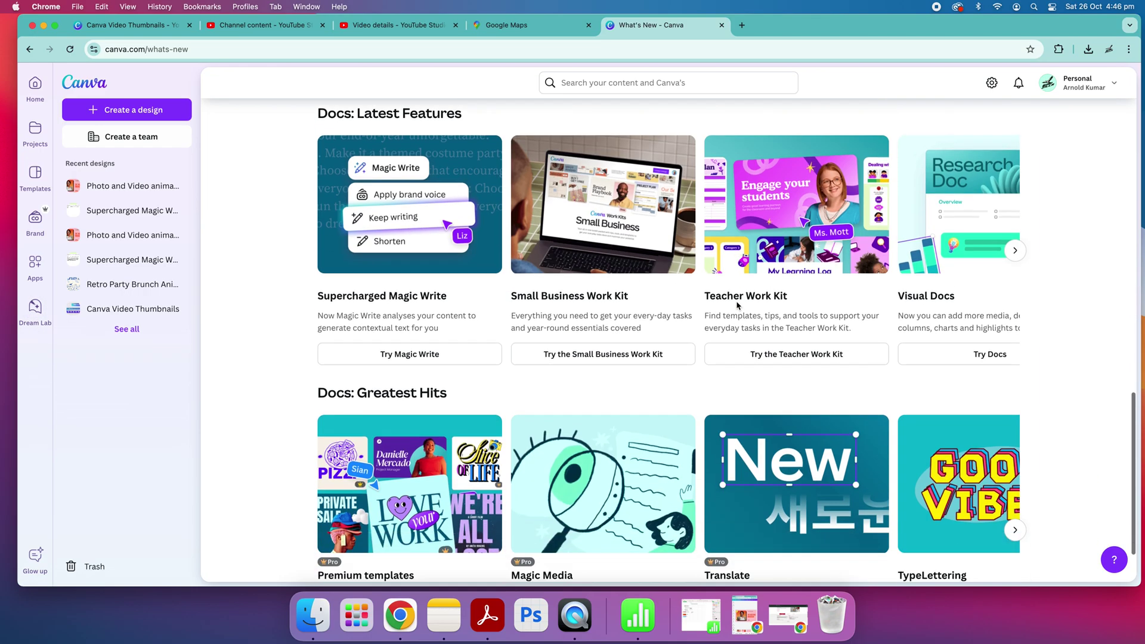
pyautogui.scroll(5, 666, 412)
pyautogui.scroll(2, 667, 413)
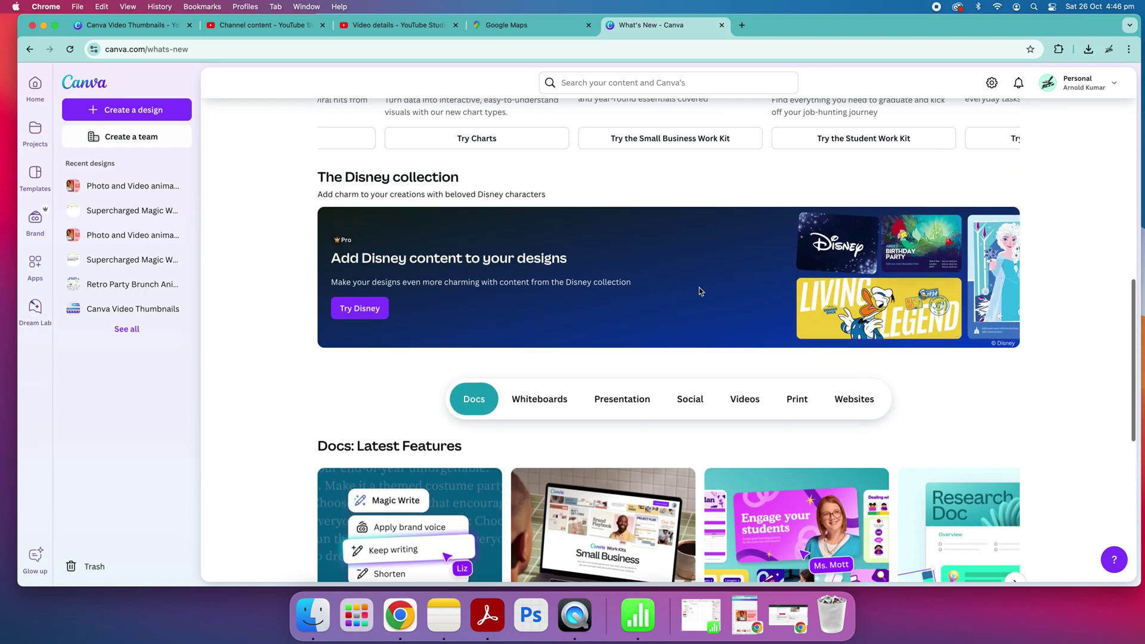
pyautogui.scroll(6, 881, 328)
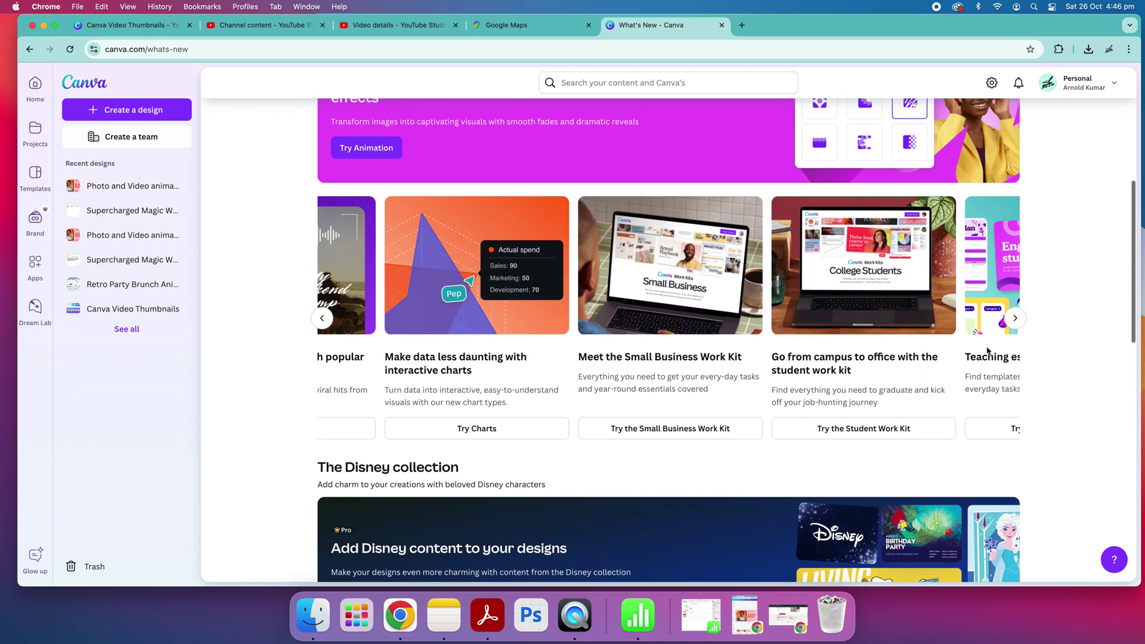
# Open Dream Lab from the "Generate your dreams" feature card and look through the previously generated images.
pyautogui.hscroll(10, 823, 361)
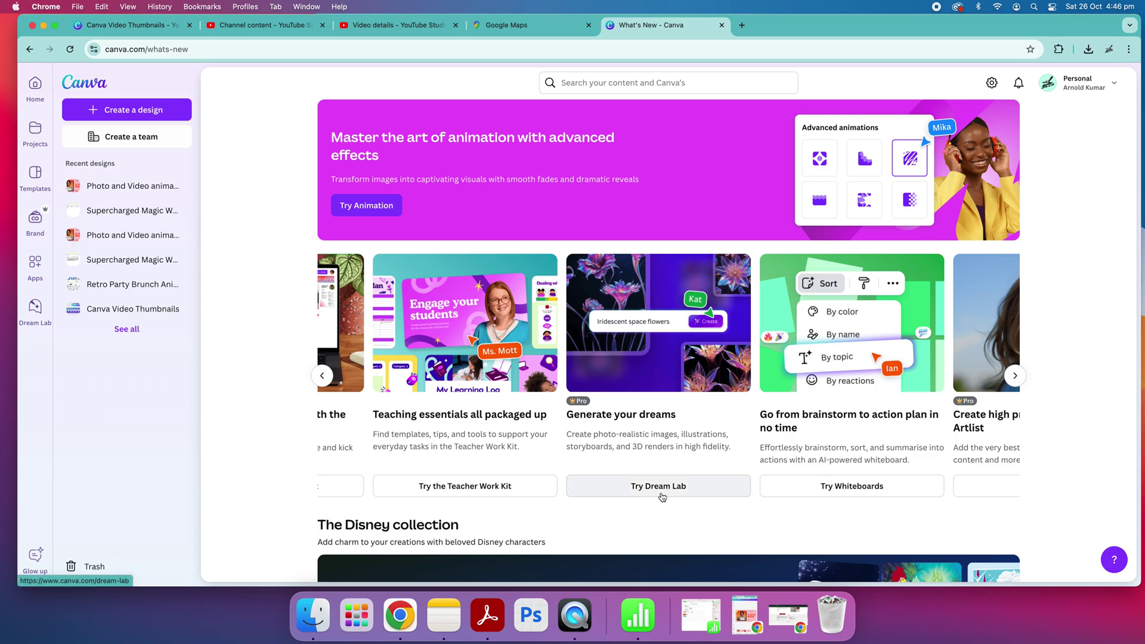
pyautogui.click(662, 497)
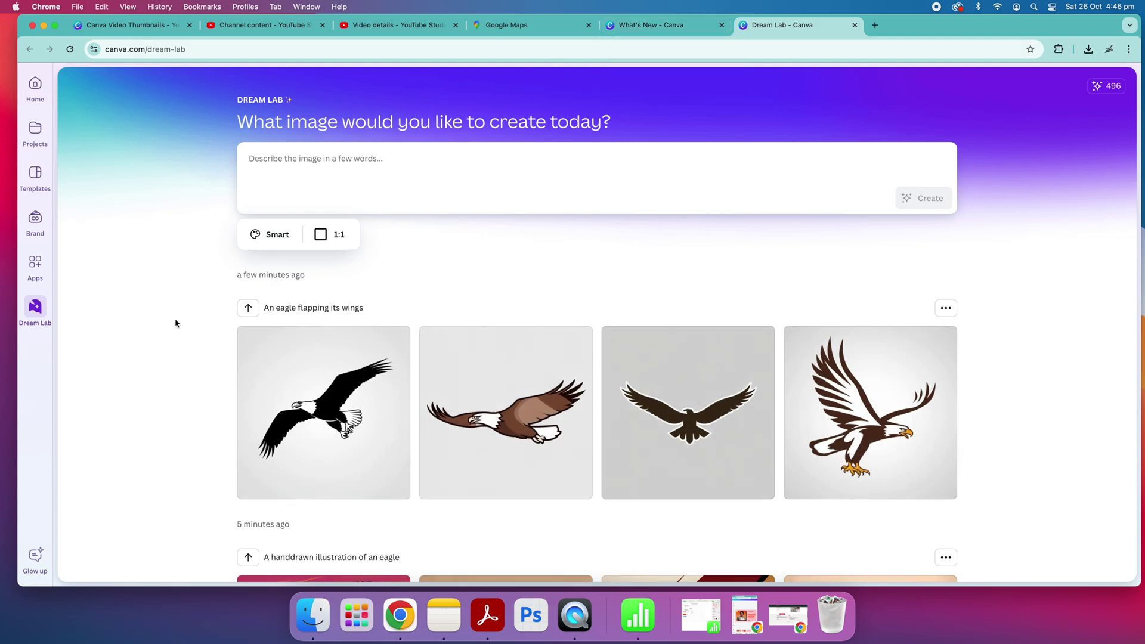
pyautogui.scroll(-10, 174, 323)
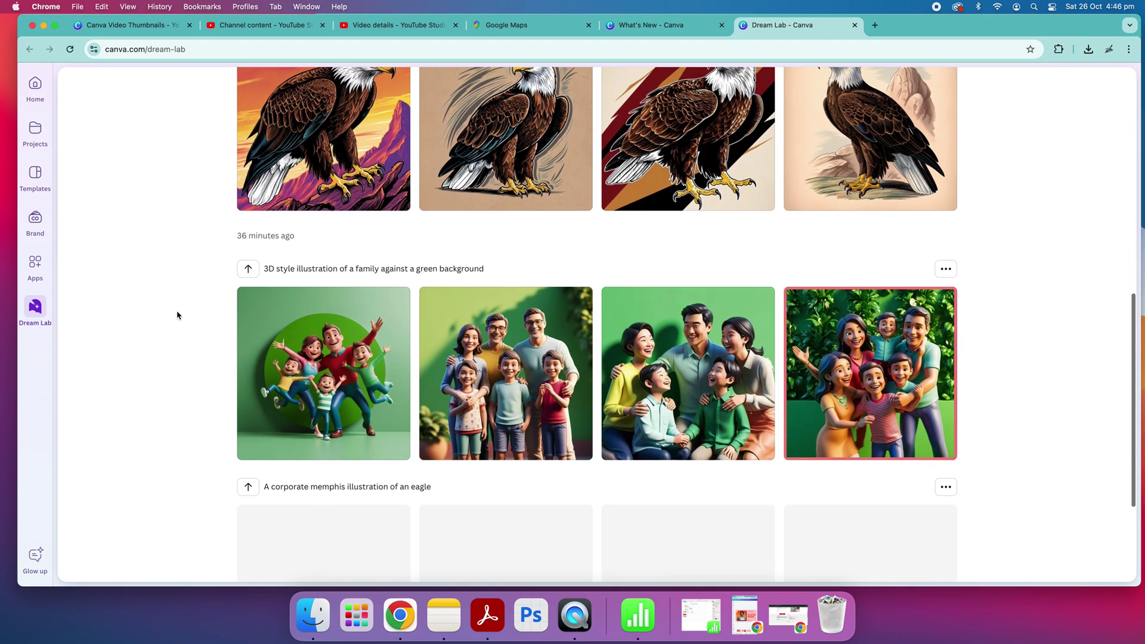
pyautogui.scroll(-3, 178, 315)
pyautogui.scroll(12, 212, 310)
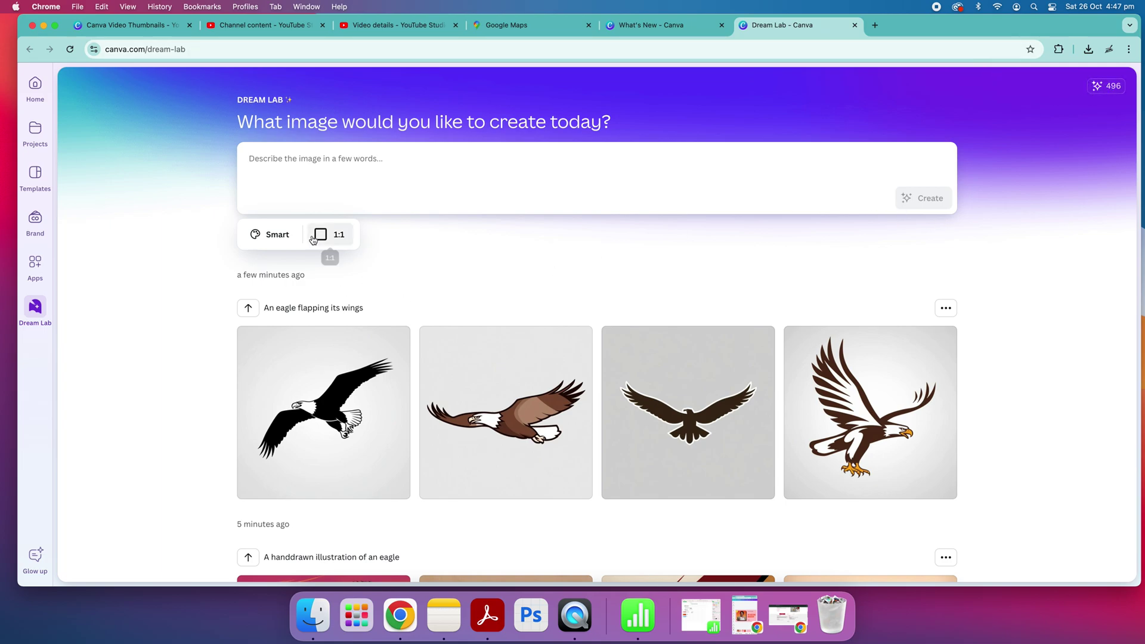
# Set the image aspect ratio to 1:1 and look through the available image style presets.
pyautogui.click(335, 232)
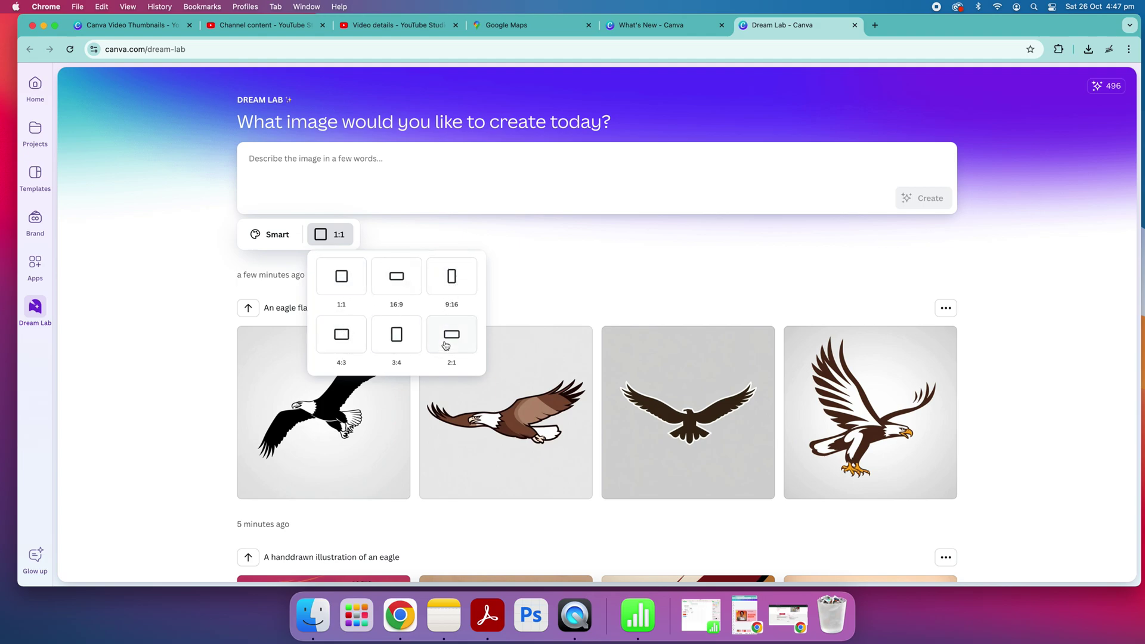
pyautogui.click(349, 289)
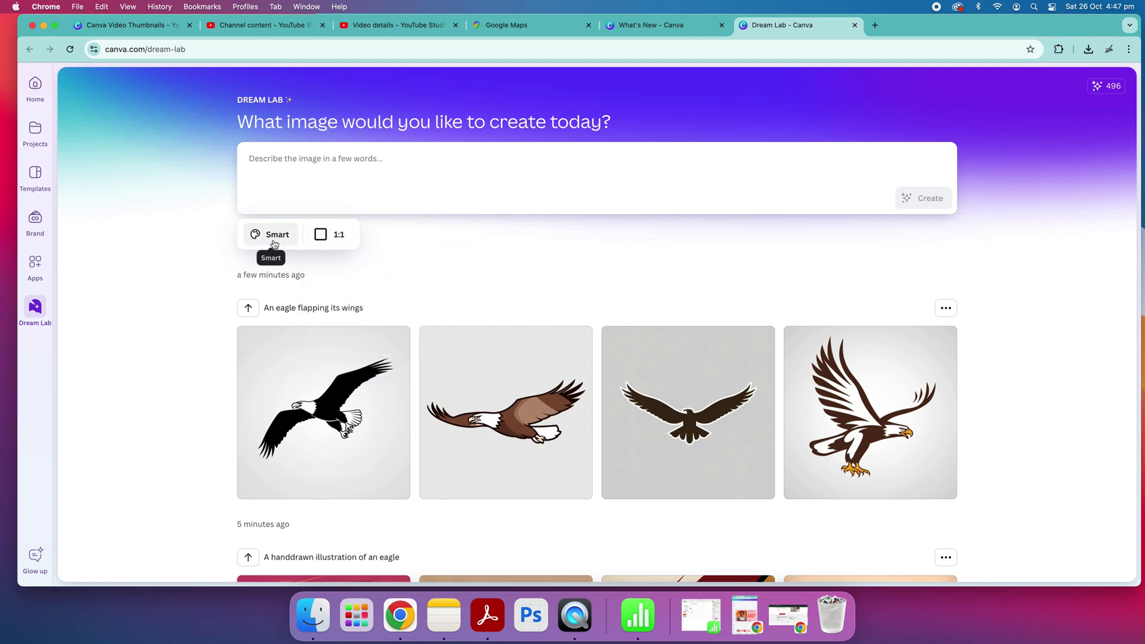
pyautogui.click(277, 239)
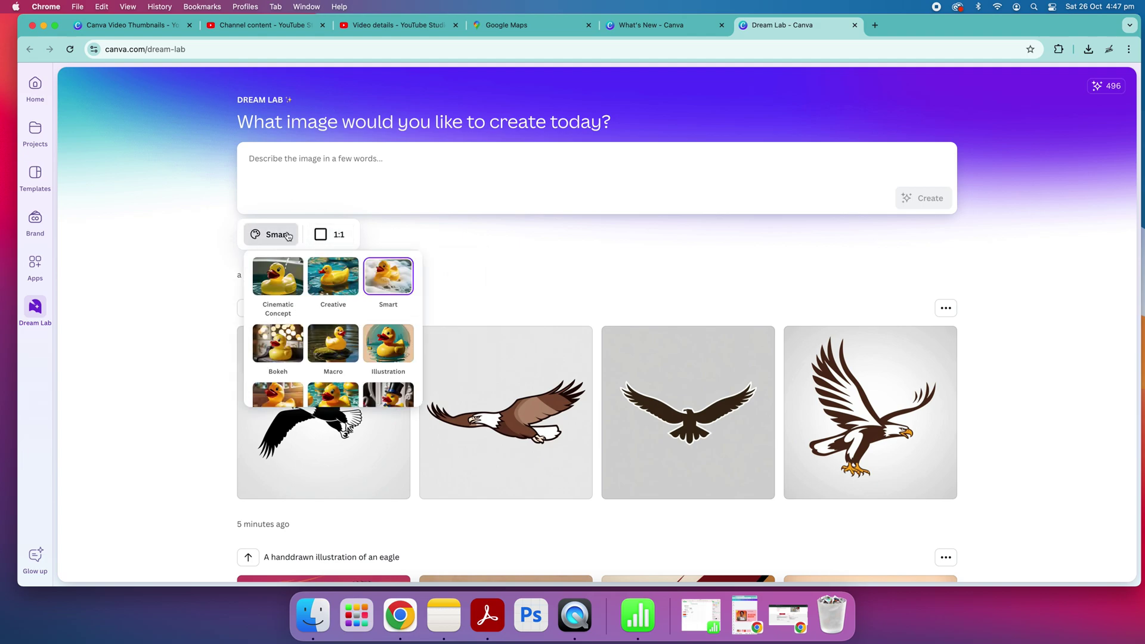
pyautogui.scroll(-5, 335, 322)
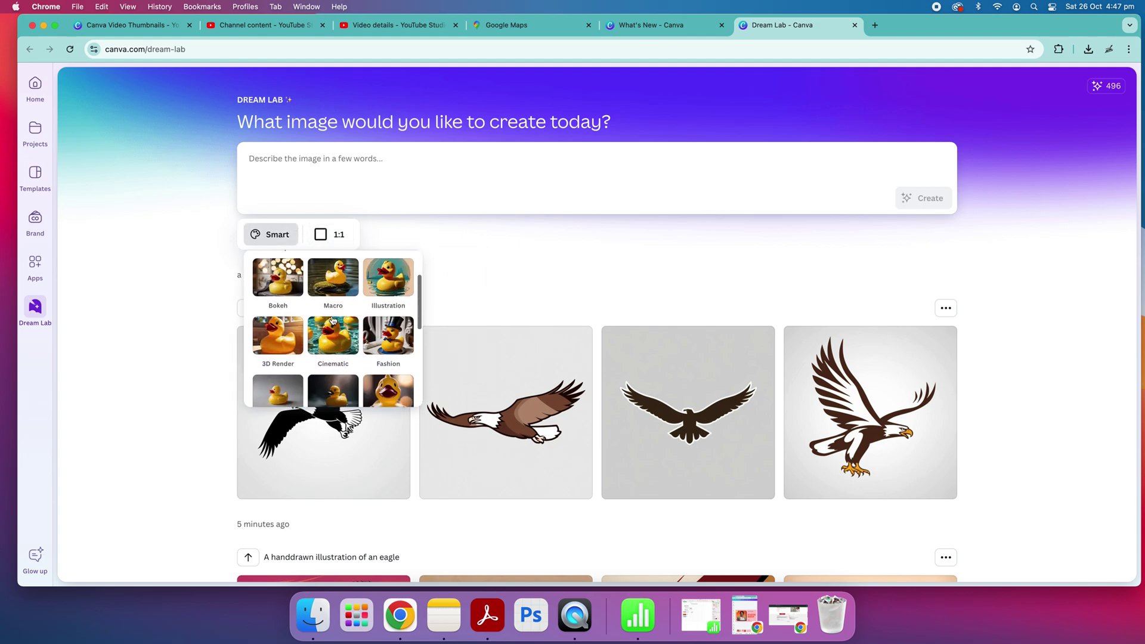
pyautogui.scroll(-2, 334, 332)
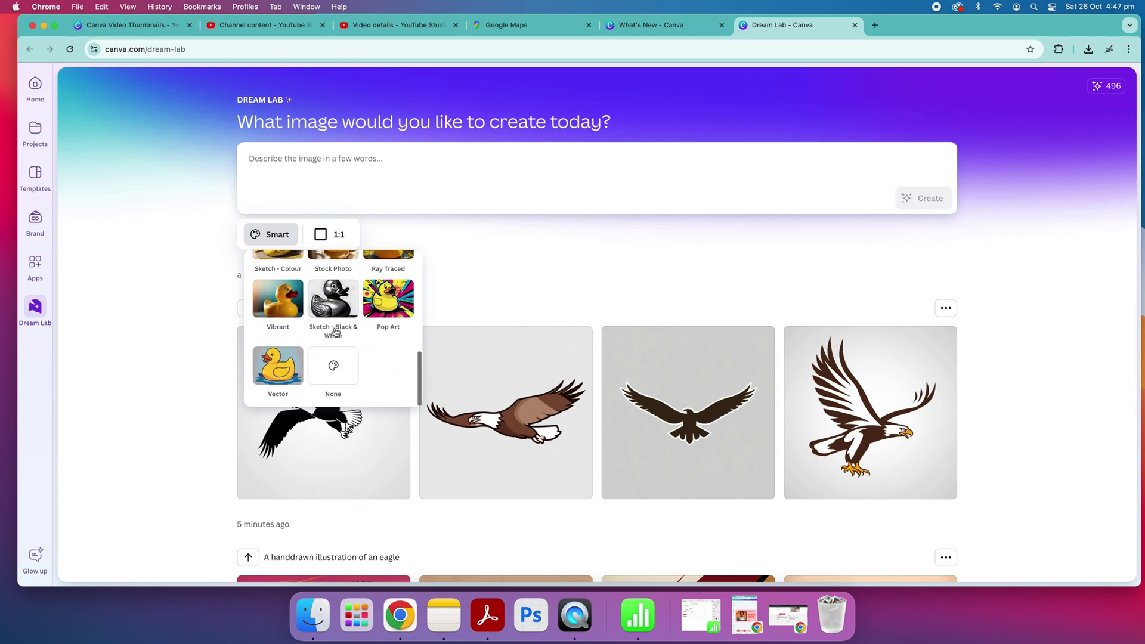
pyautogui.scroll(10, 322, 335)
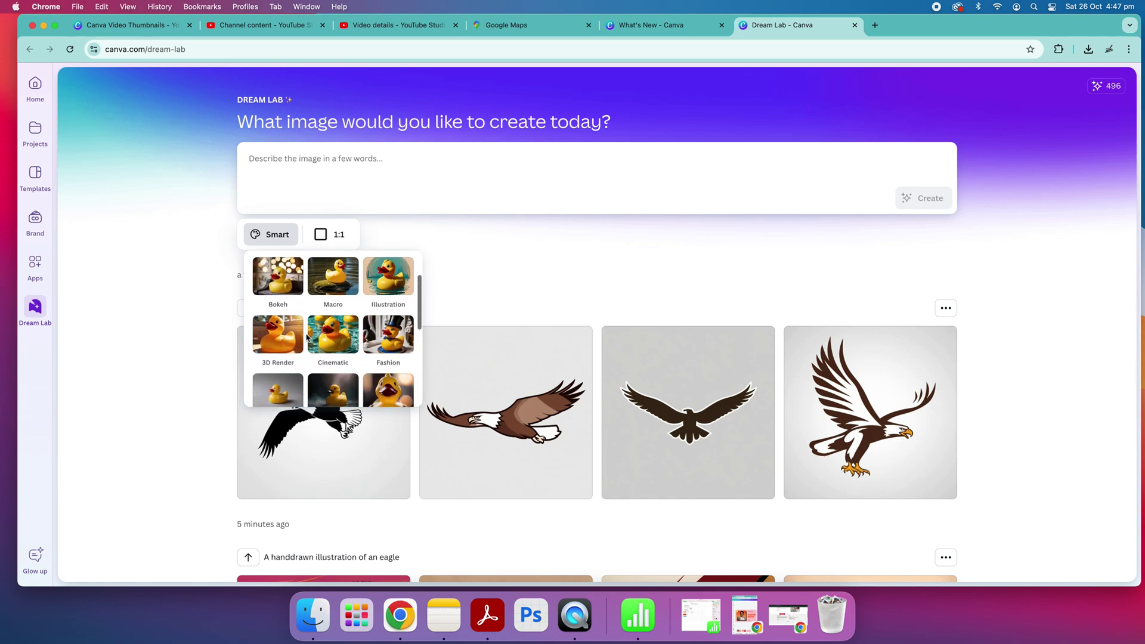
pyautogui.scroll(-2, 306, 335)
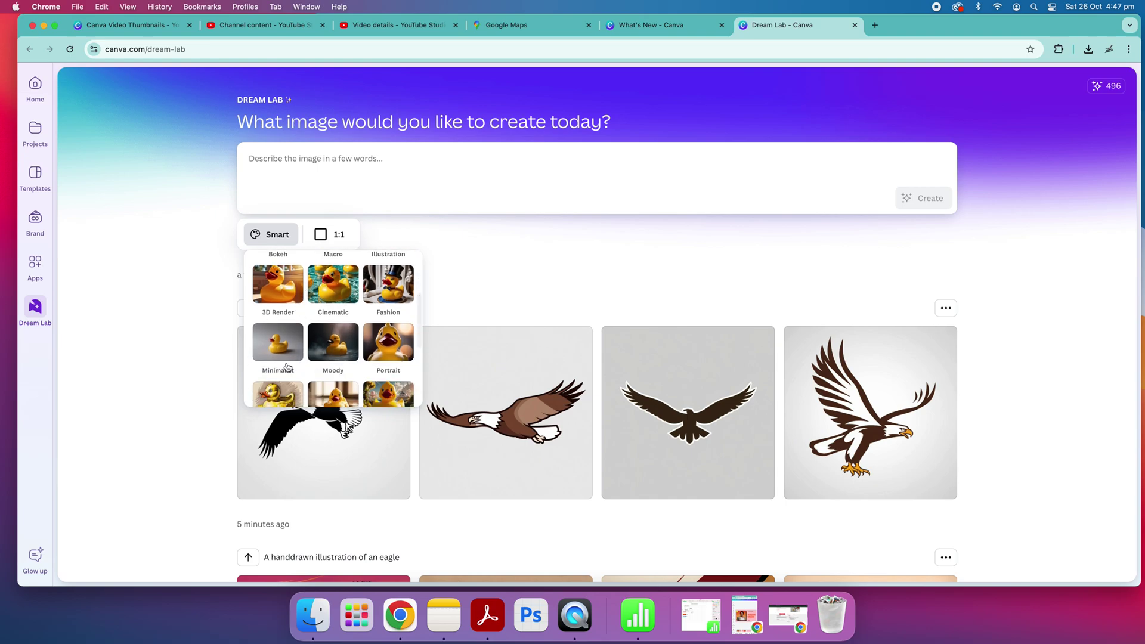
pyautogui.scroll(-2, 306, 326)
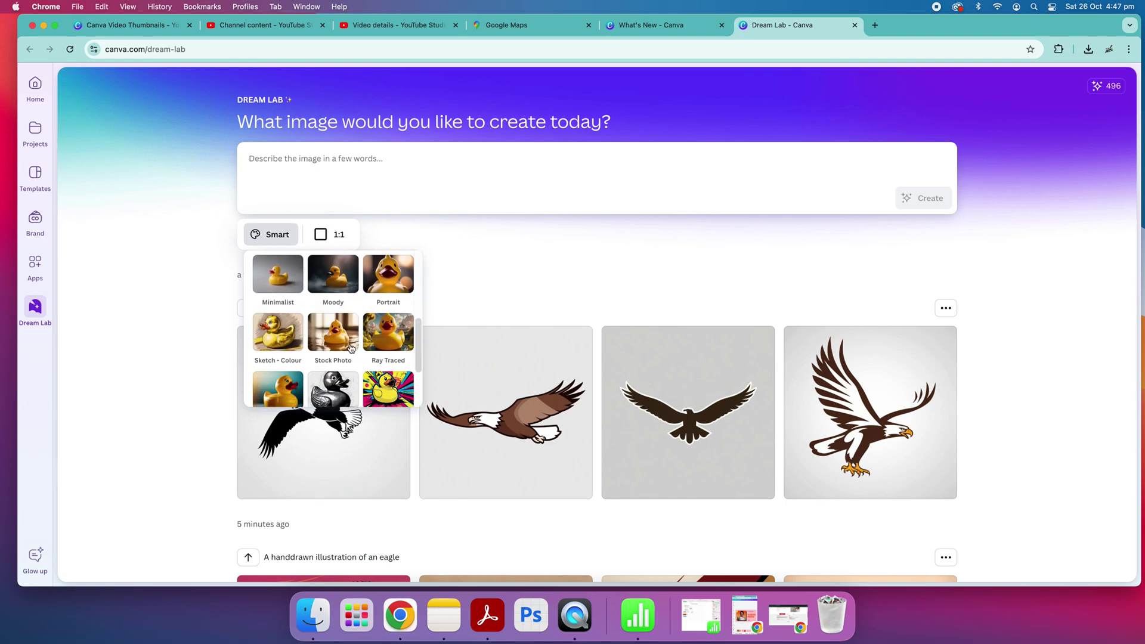
pyautogui.scroll(-1, 368, 346)
# Examine the earlier results for "A handdrawn illustration of an eagle" in the generation history.
pyautogui.scroll(-10, 368, 346)
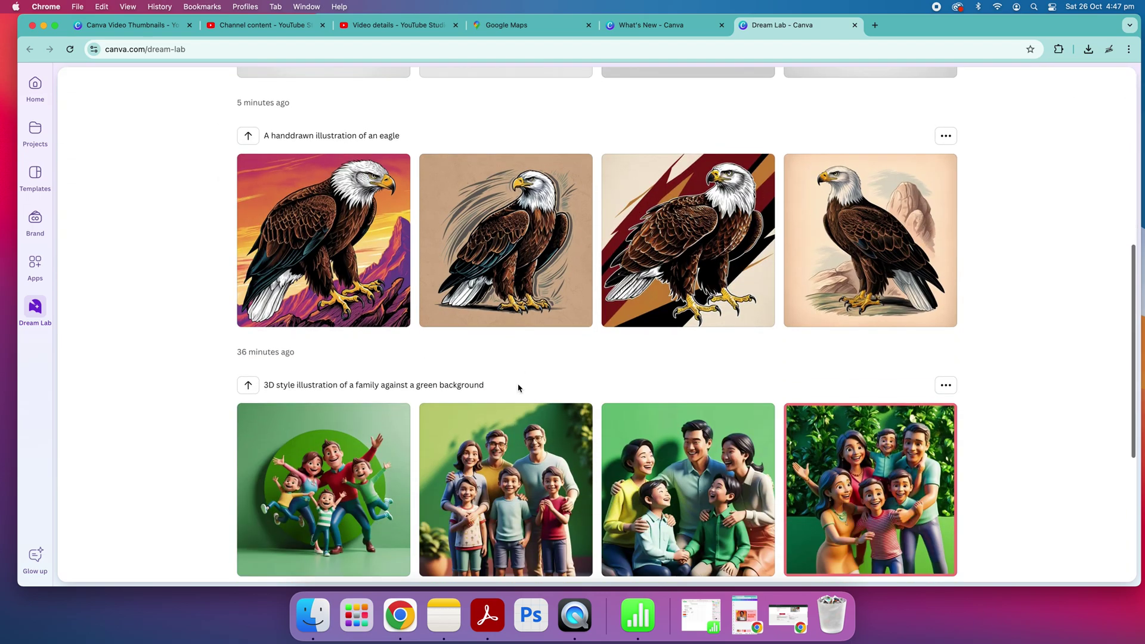
pyautogui.moveTo(318, 211)
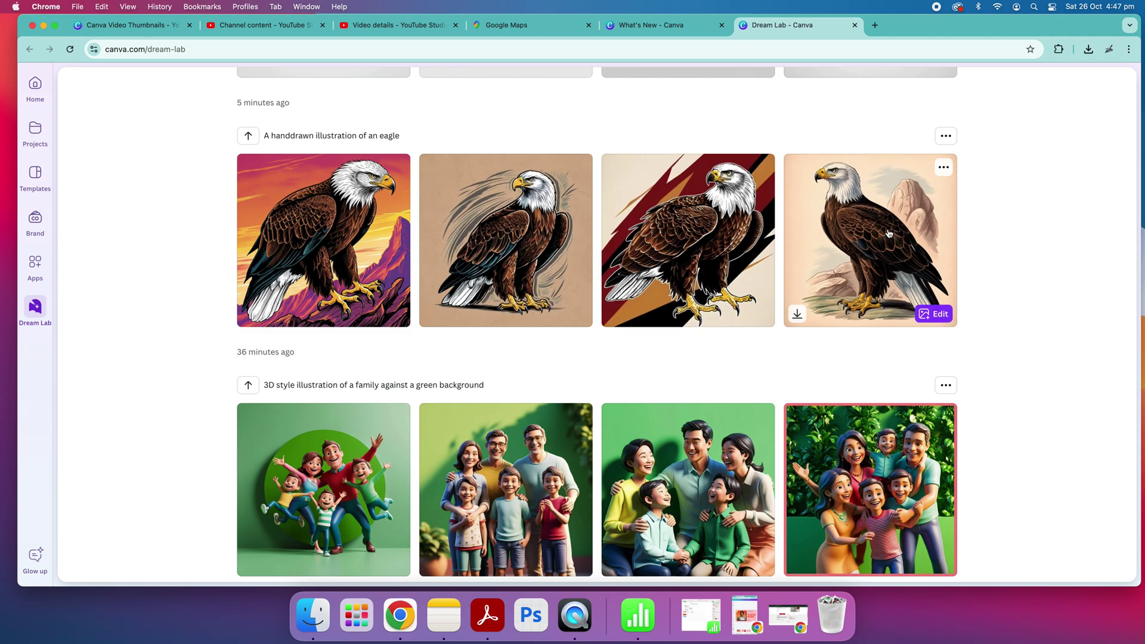
pyautogui.moveTo(405, 277)
pyautogui.scroll(1, 405, 277)
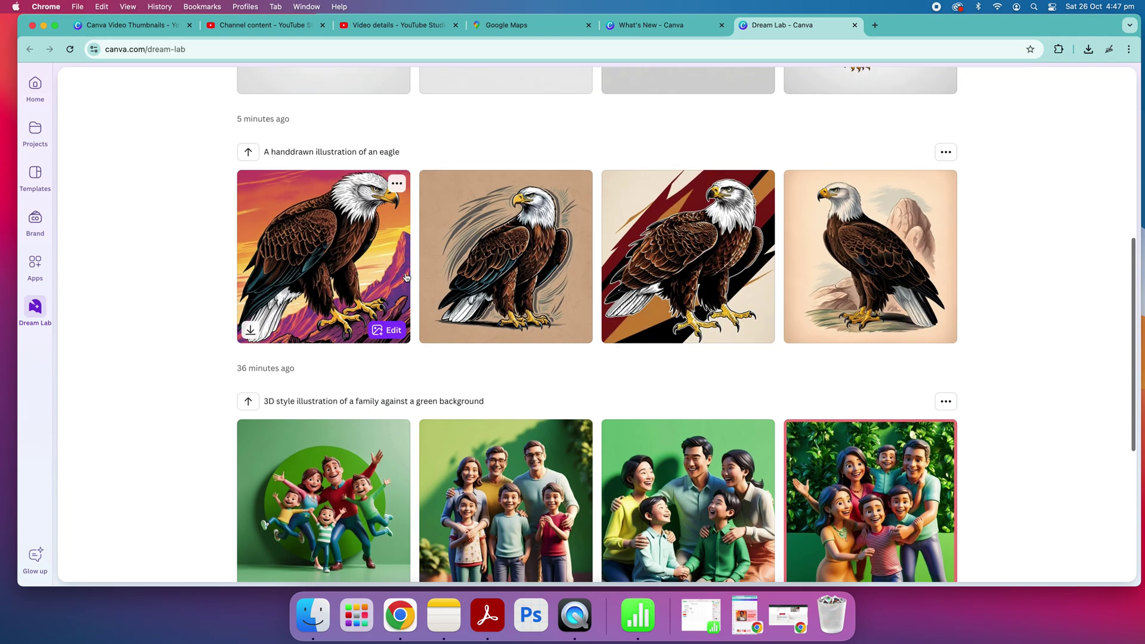
pyautogui.scroll(10, 526, 291)
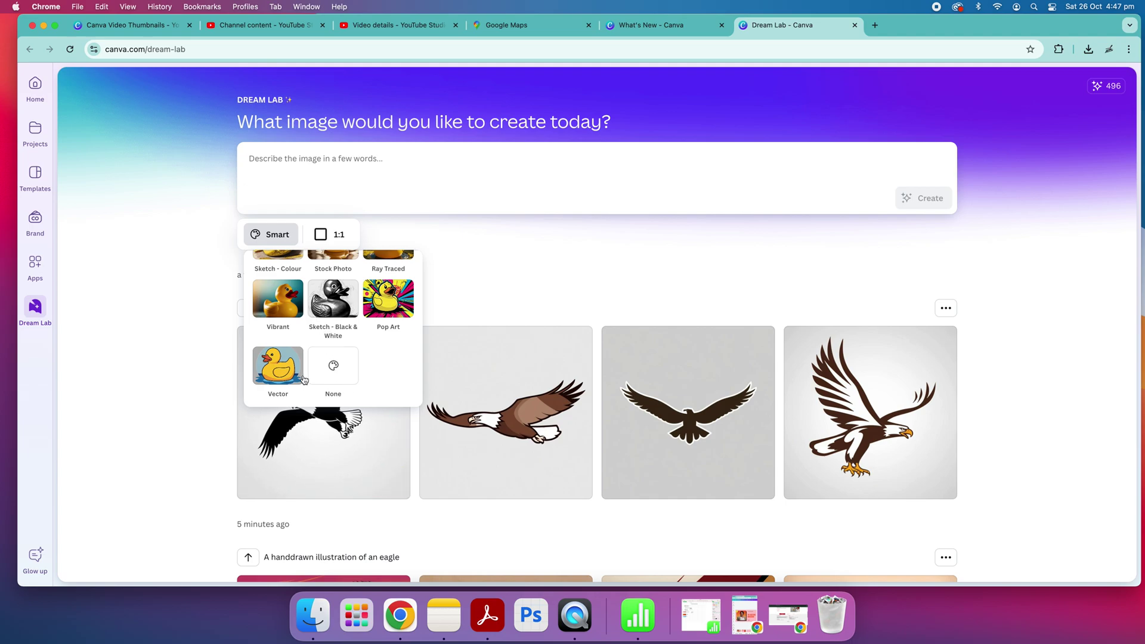
# Set the style to 3D Render and generate images from the prompt "A small family against a green background".
pyautogui.scroll(3, 307, 336)
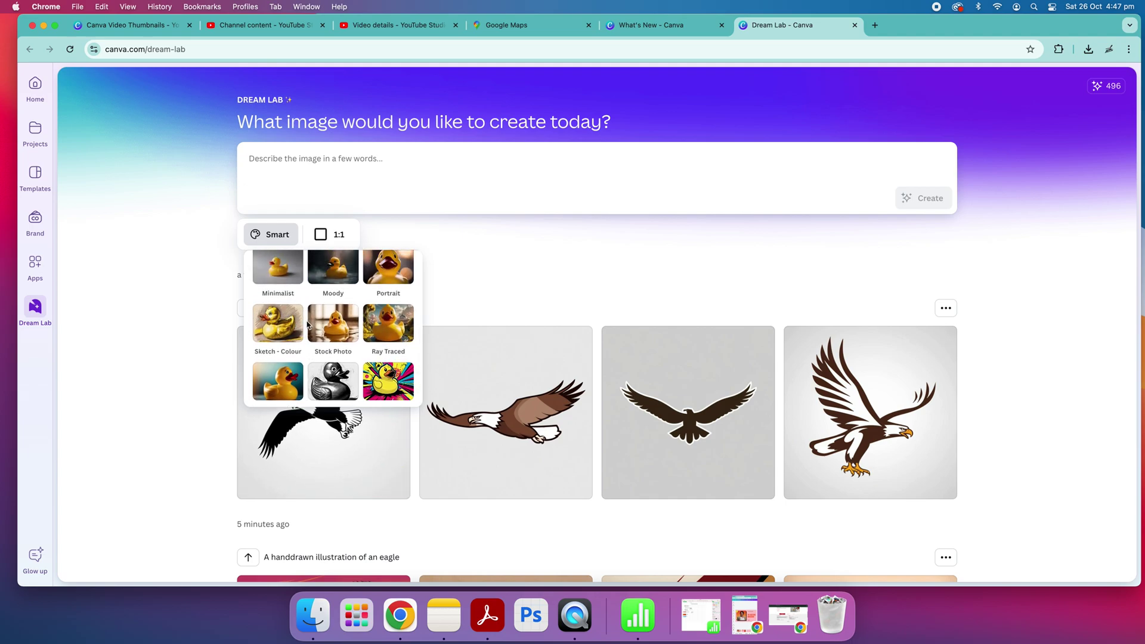
pyautogui.scroll(3, 308, 324)
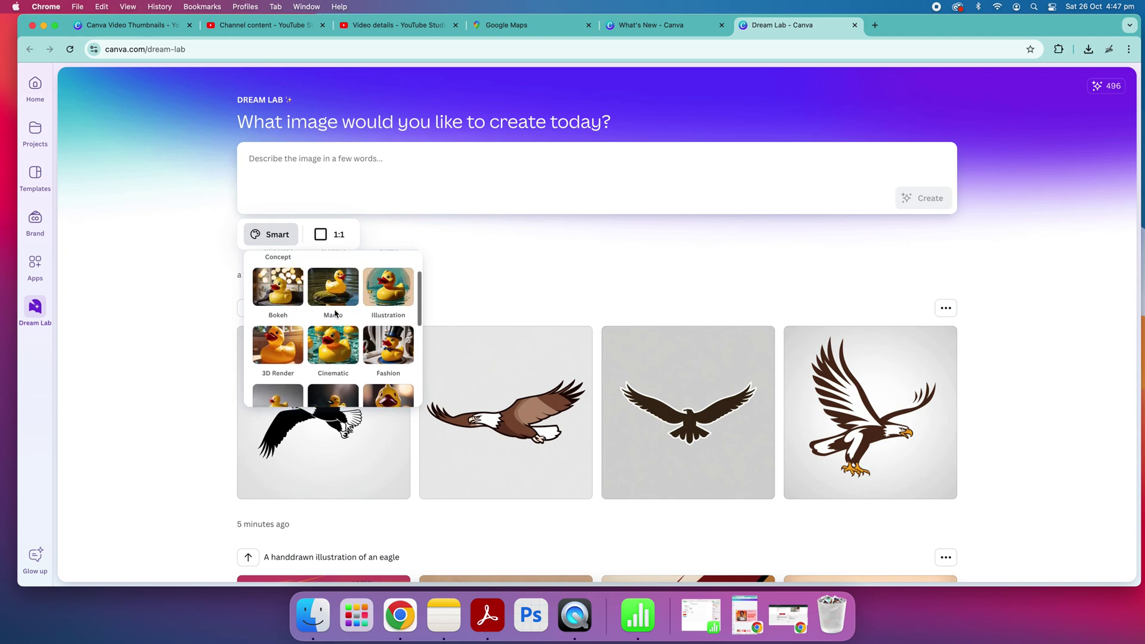
pyautogui.click(279, 356)
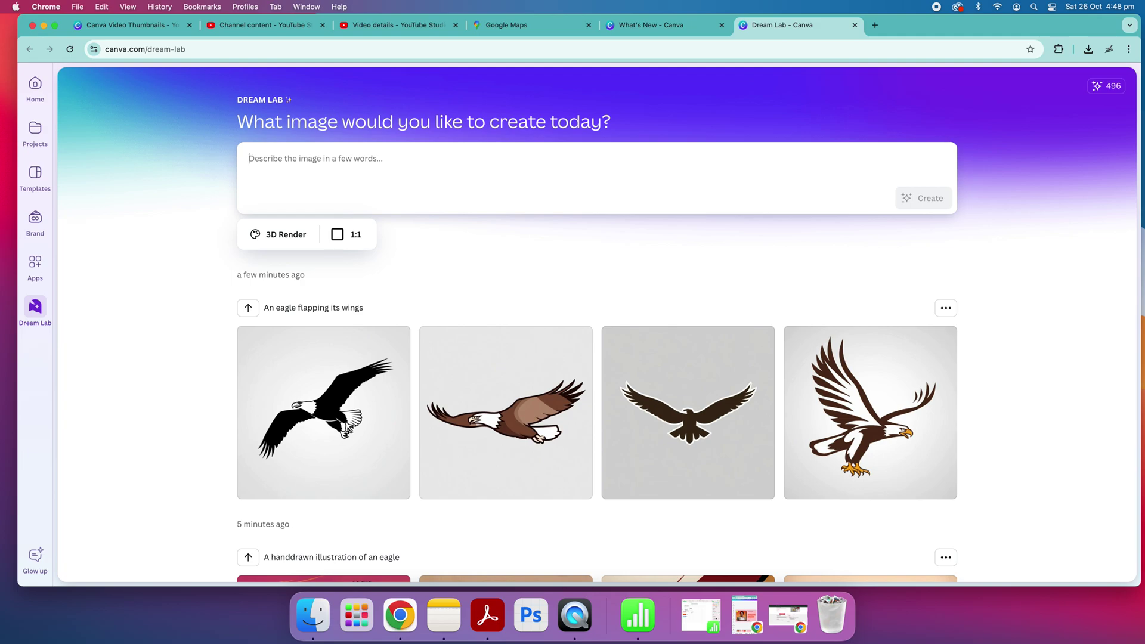
pyautogui.write('A small family against a green background')
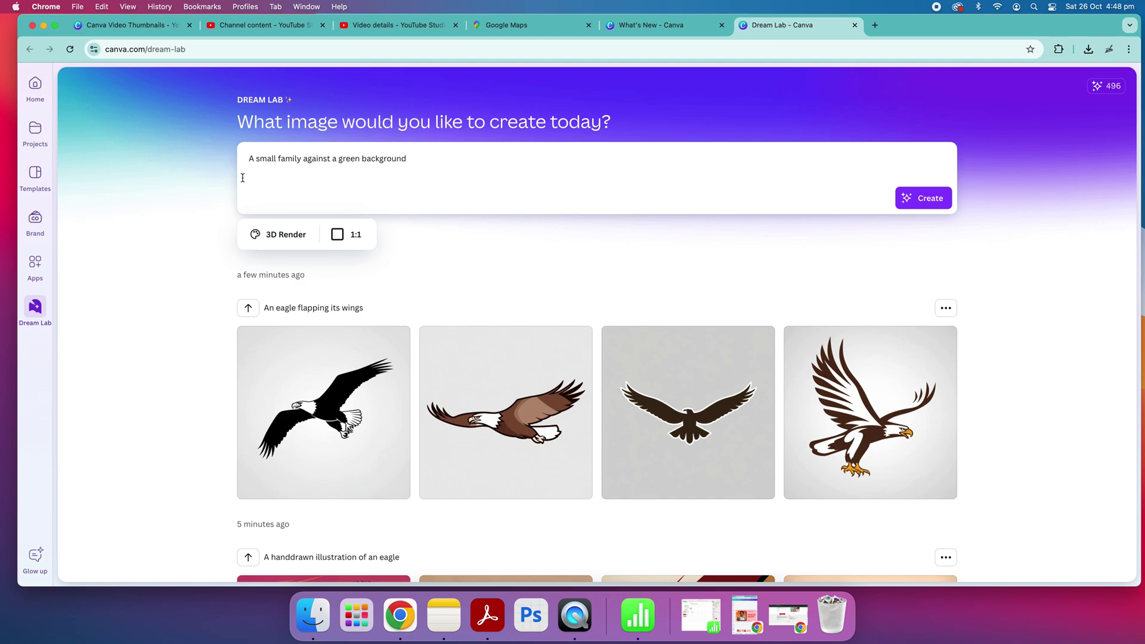
pyautogui.click(929, 207)
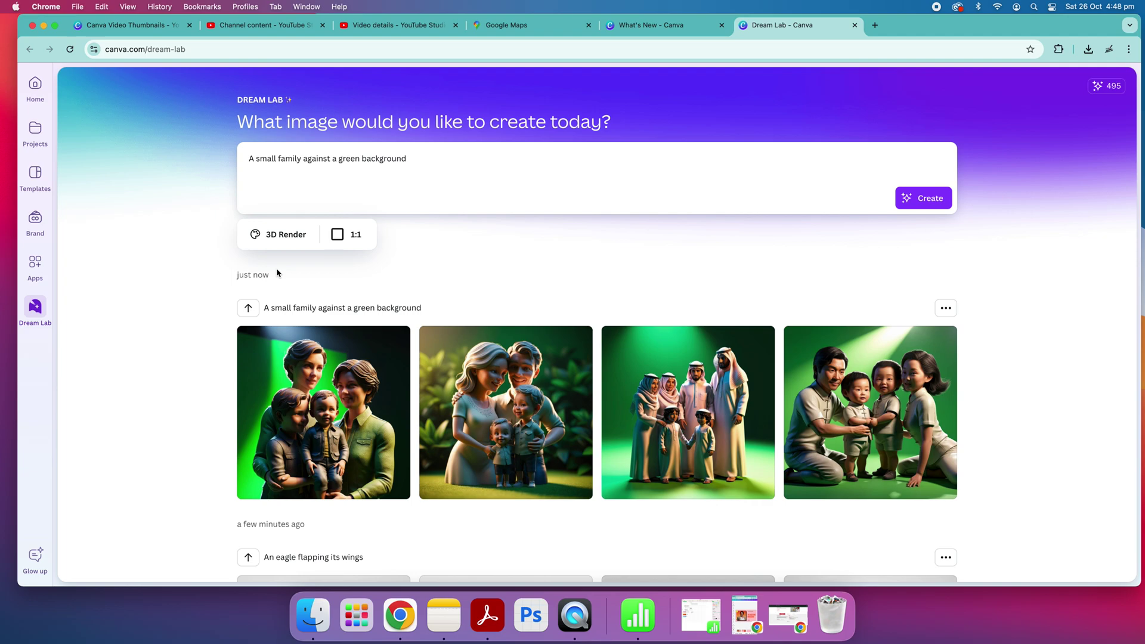
# Examine the newly generated family images and the options offered on each one.
pyautogui.moveTo(923, 404)
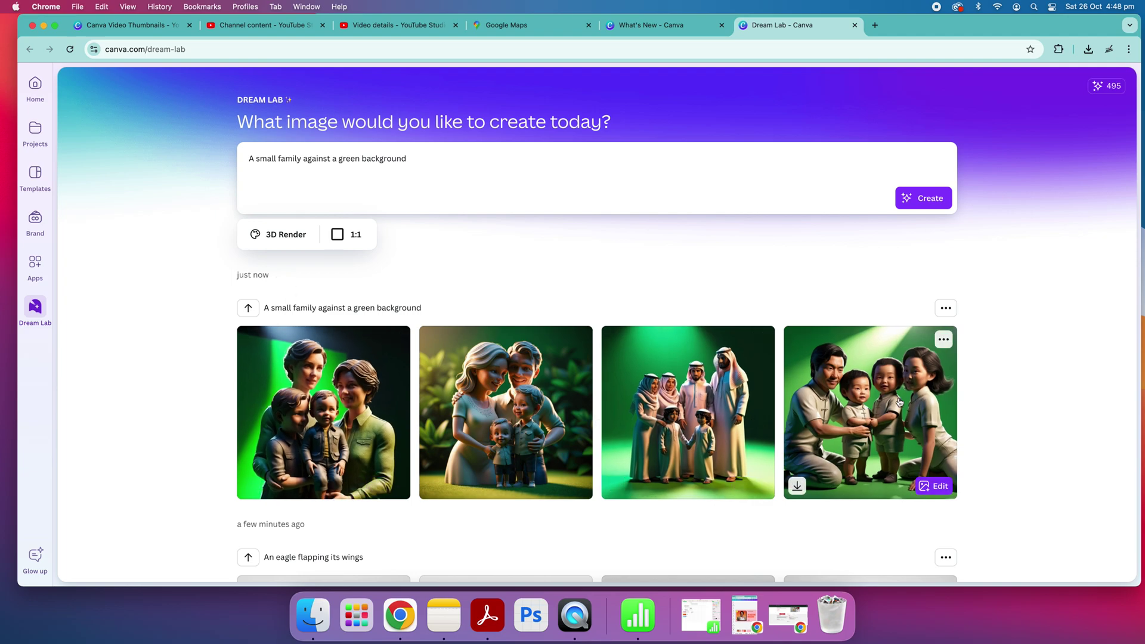
pyautogui.moveTo(278, 390)
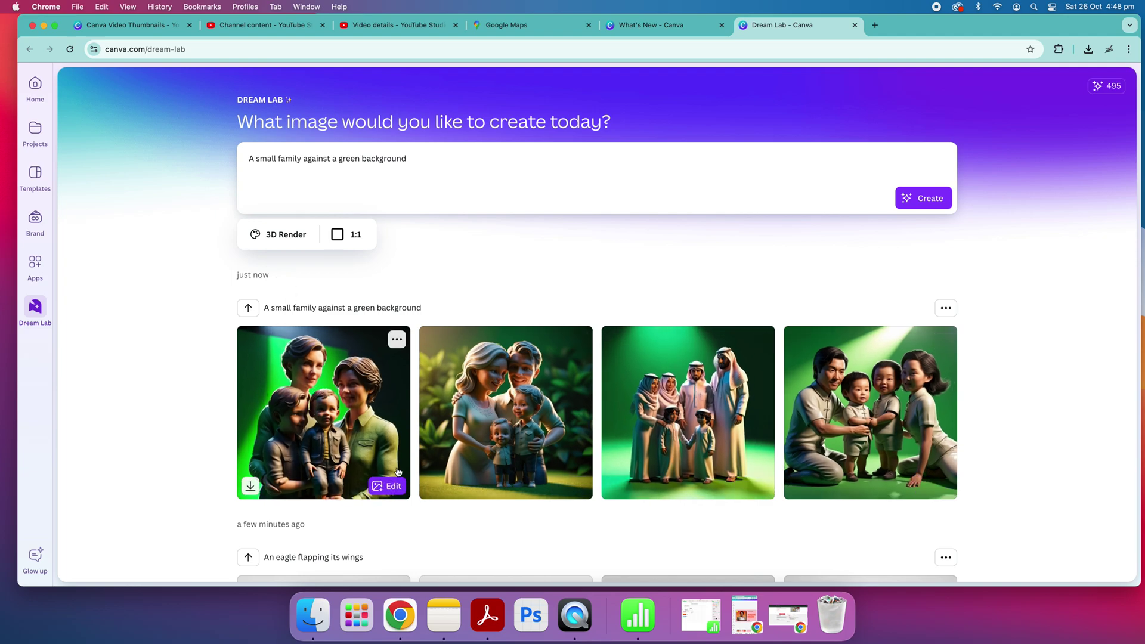
pyautogui.moveTo(656, 424)
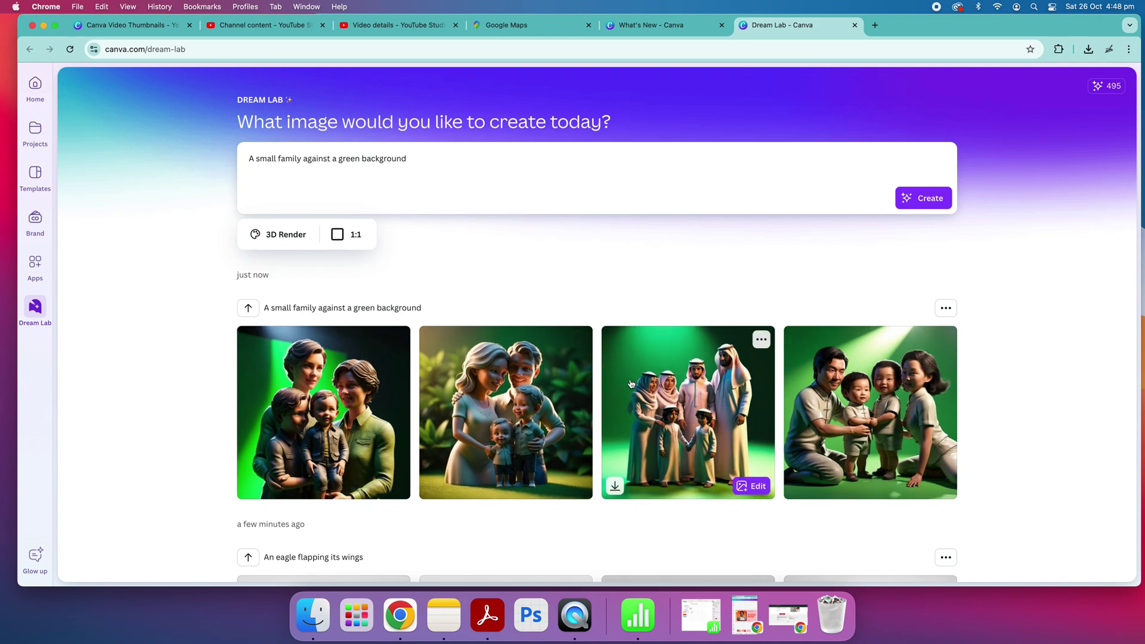
pyautogui.scroll(-2, 677, 385)
pyautogui.moveTo(947, 234)
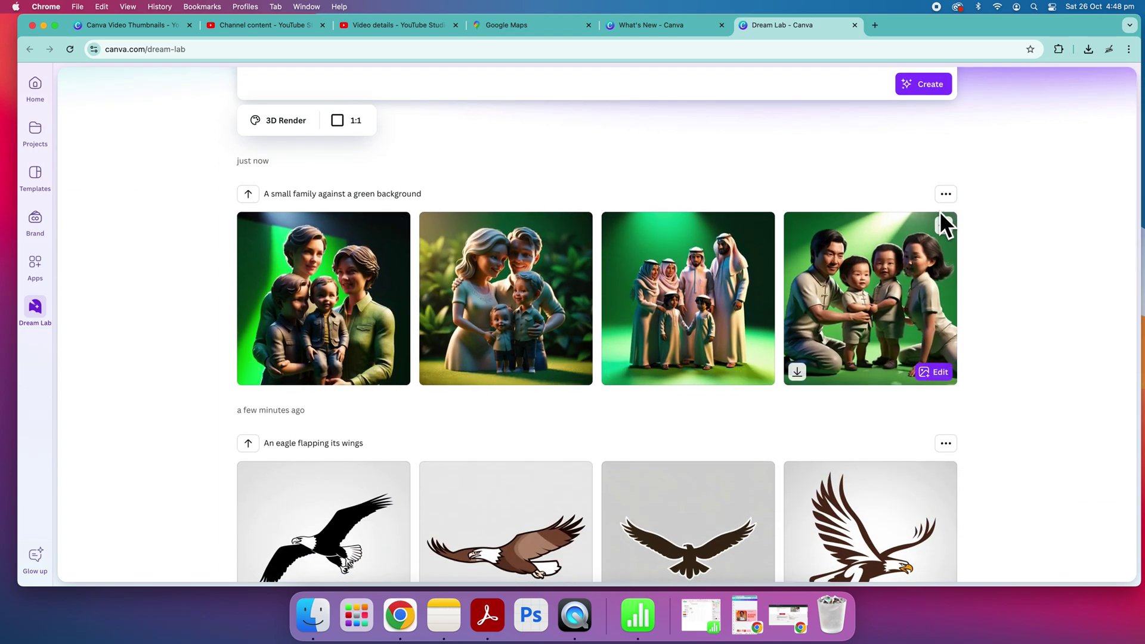
# View the options for the small-family generation, and inspect its first image in the design editor before closing that design.
pyautogui.click(946, 195)
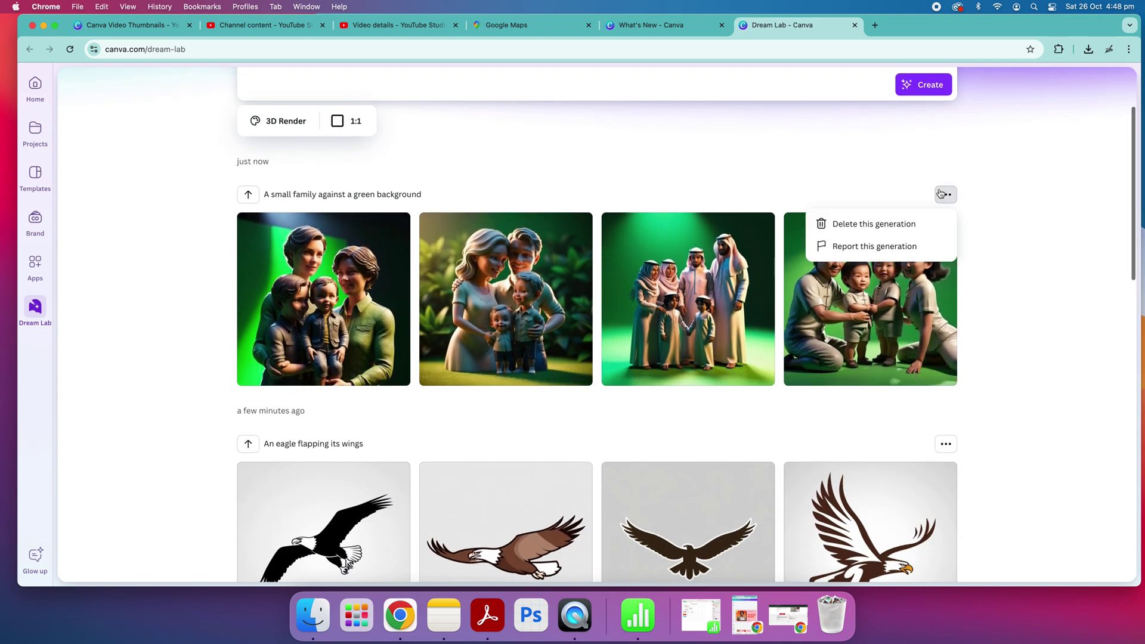
pyautogui.click(703, 207)
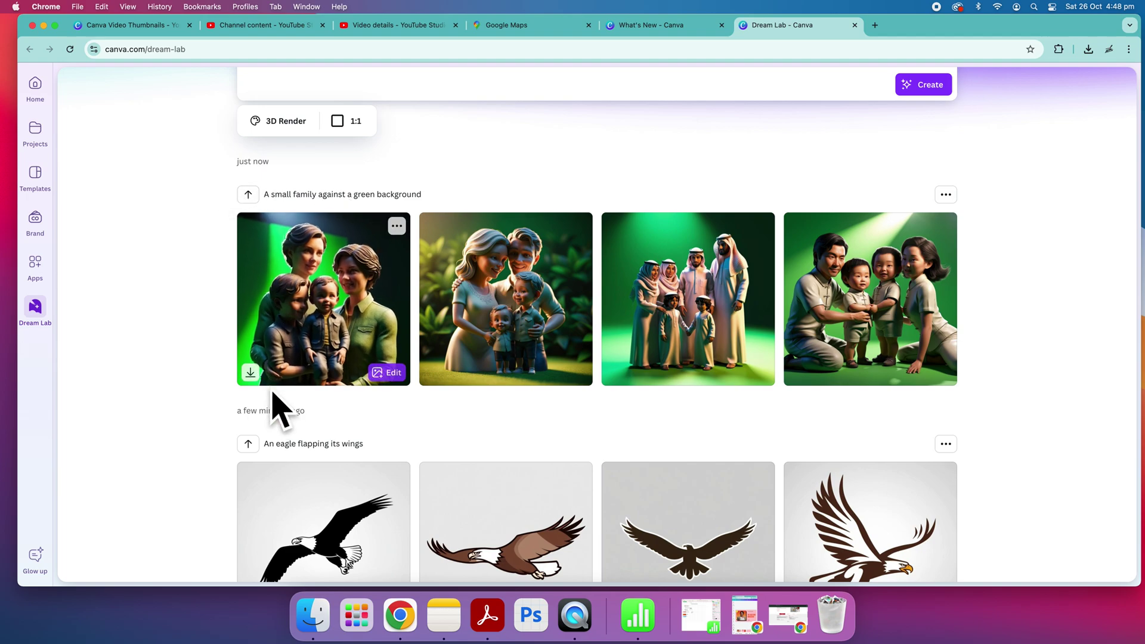
pyautogui.click(388, 371)
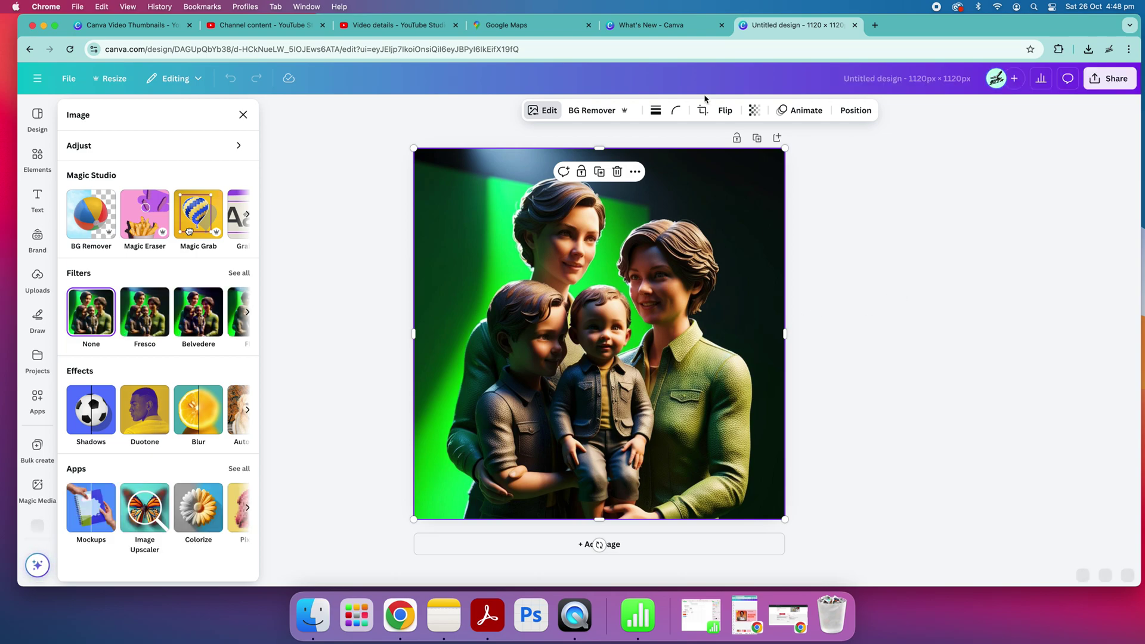
pyautogui.click(854, 25)
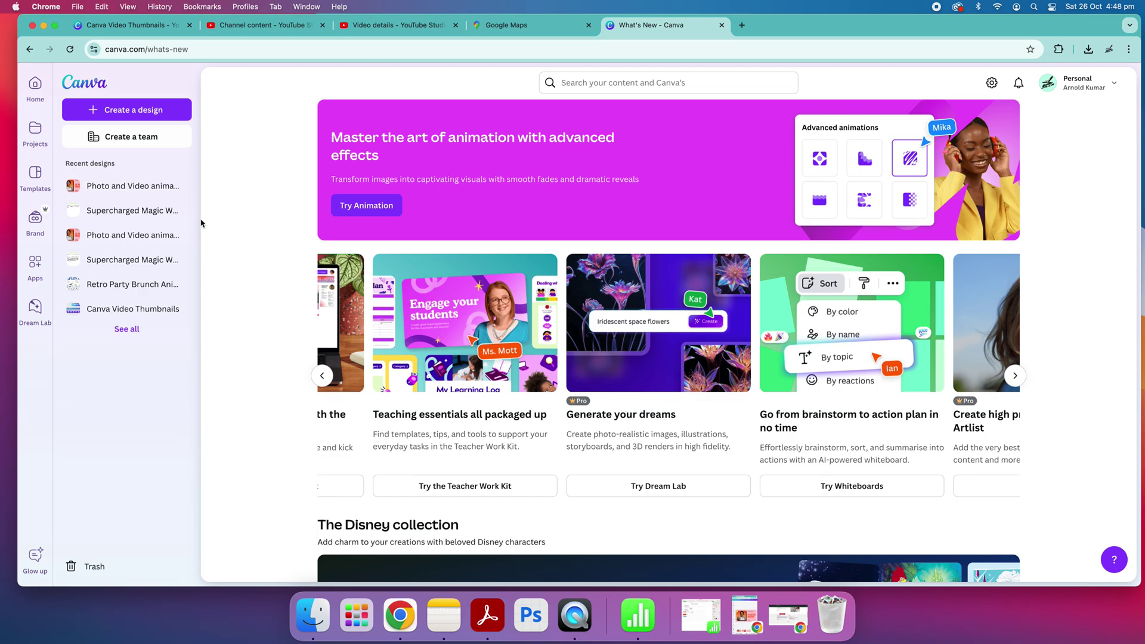
# Return to Dream Lab and examine the earlier 3D-style family and corporate memphis eagle generations.
pyautogui.click(35, 307)
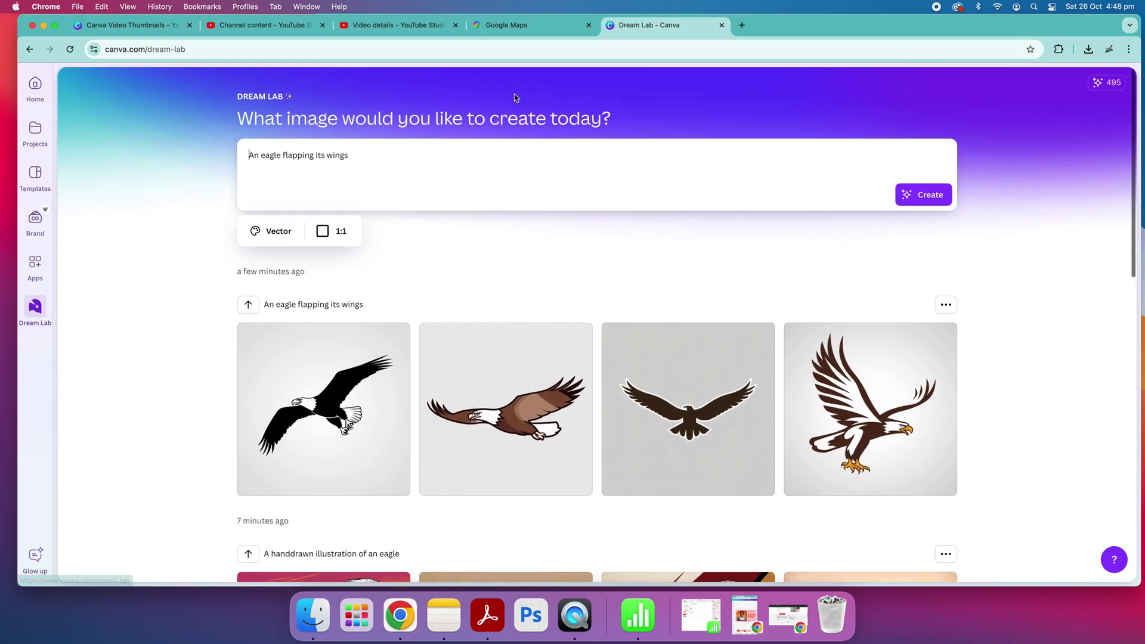
pyautogui.scroll(-6, 357, 204)
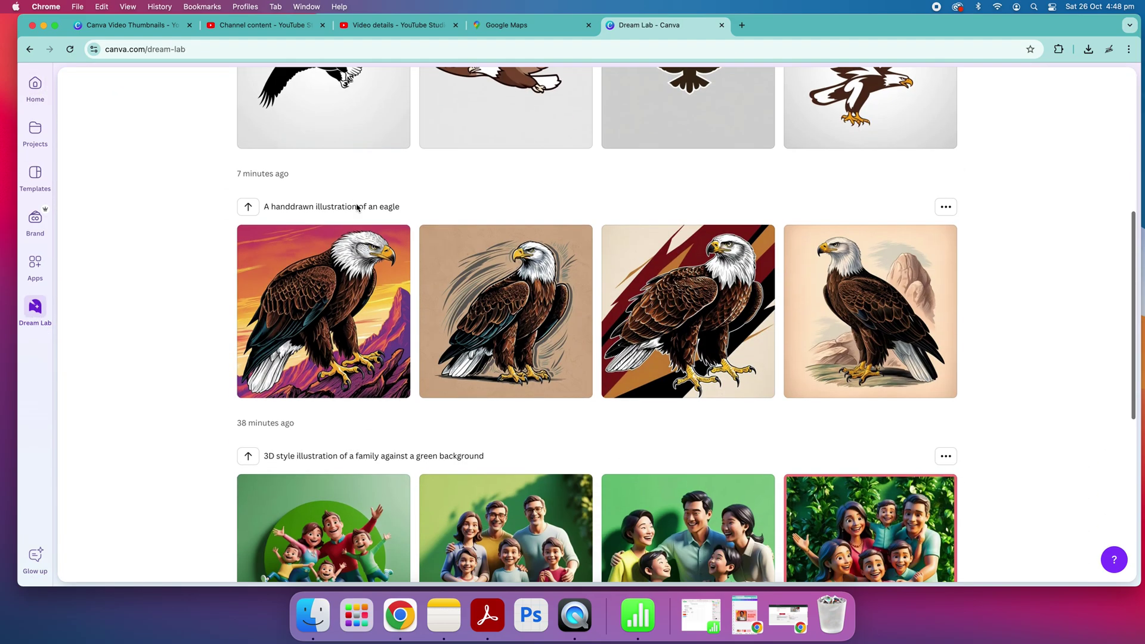
pyautogui.scroll(-5, 404, 202)
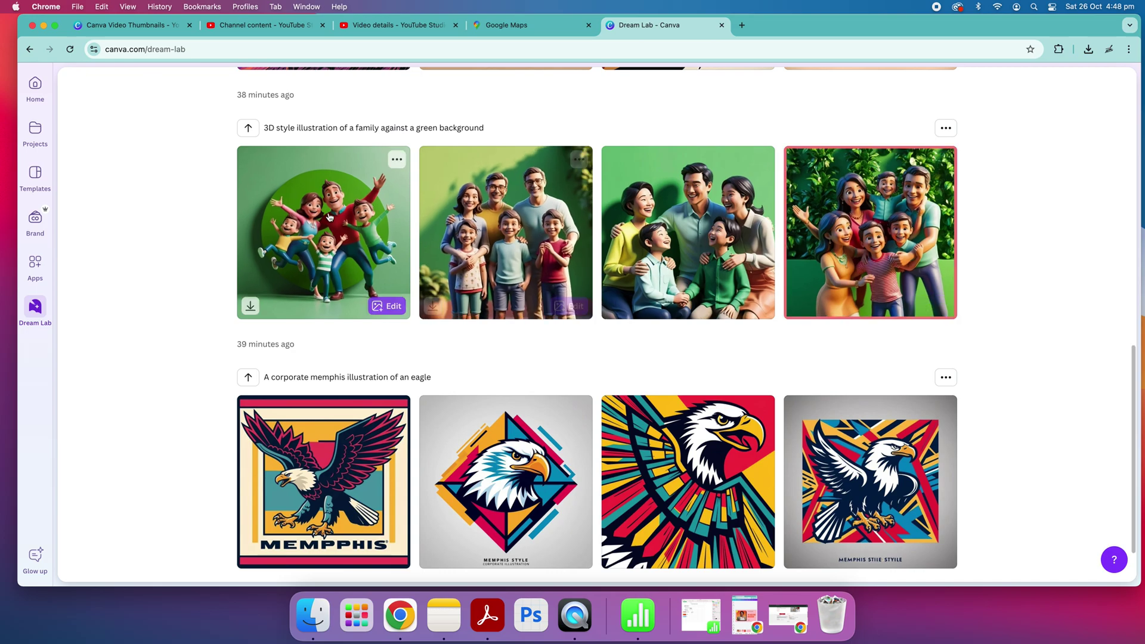
pyautogui.click(874, 251)
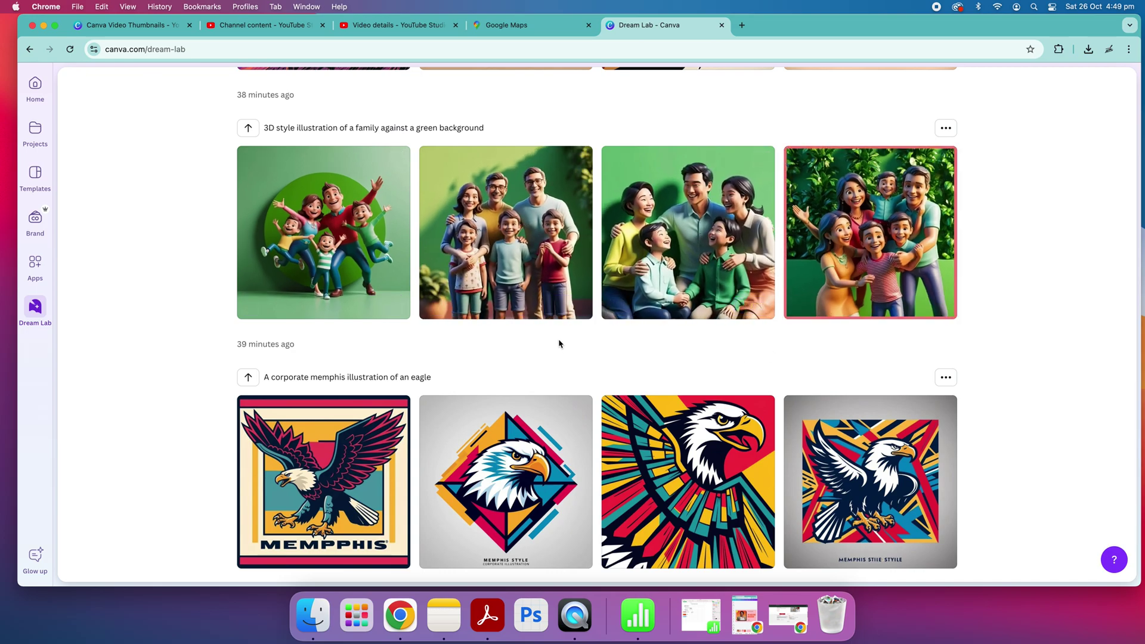
pyautogui.scroll(-2, 557, 370)
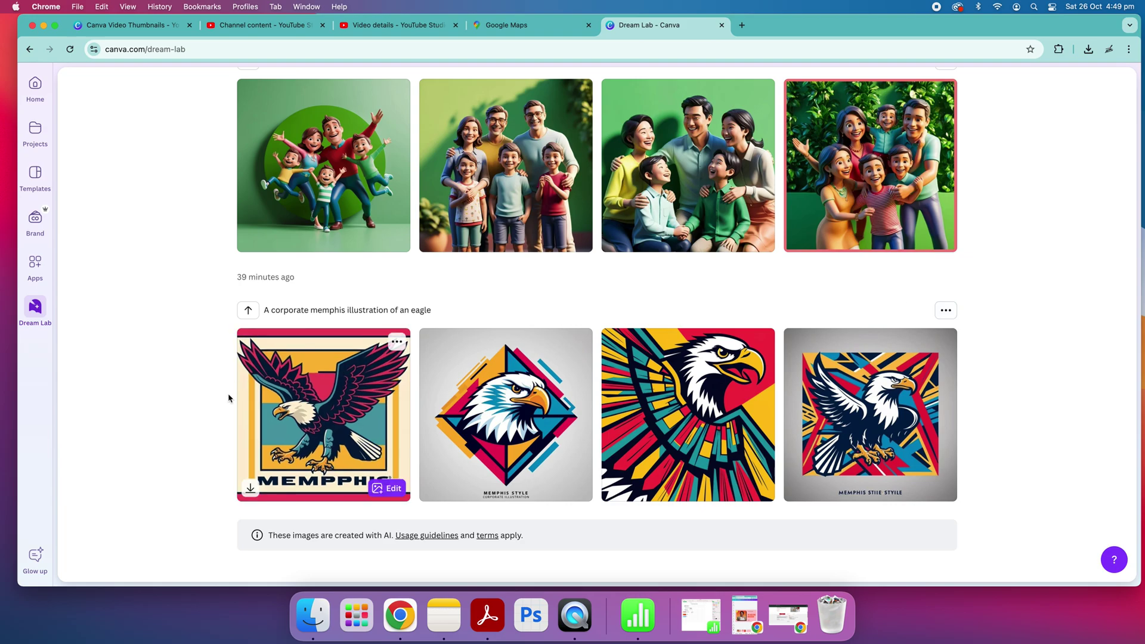
pyautogui.click(946, 311)
pyautogui.click(328, 303)
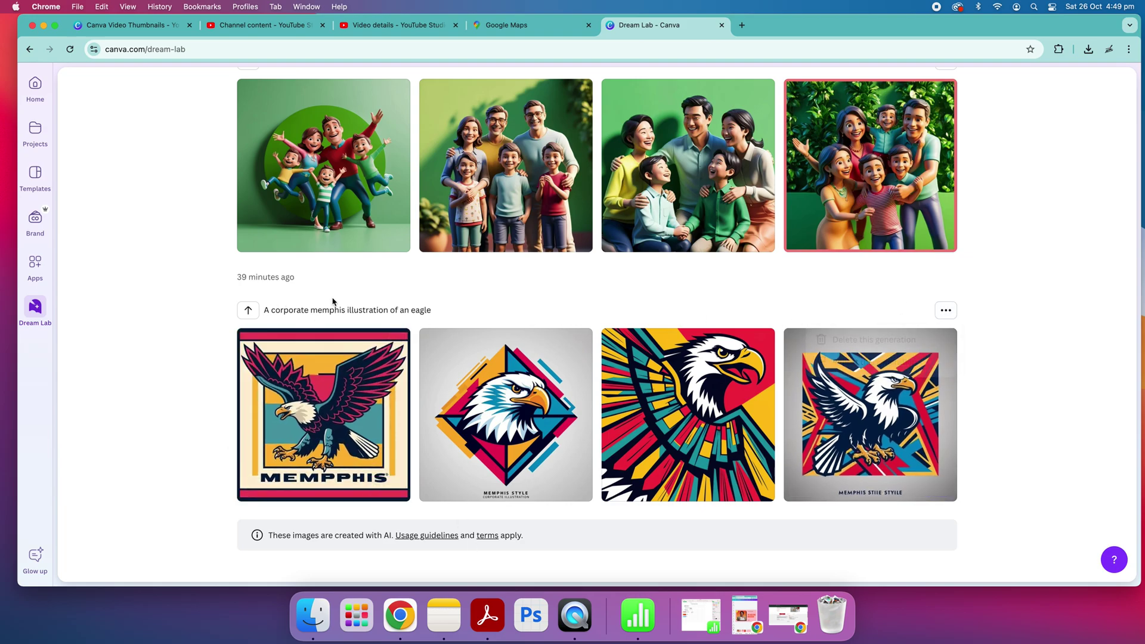
# Generate images from the prompt "A corporate memphis illustration of an eagle flapping its wings" in the Illustration style.
pyautogui.scroll(3, 250, 315)
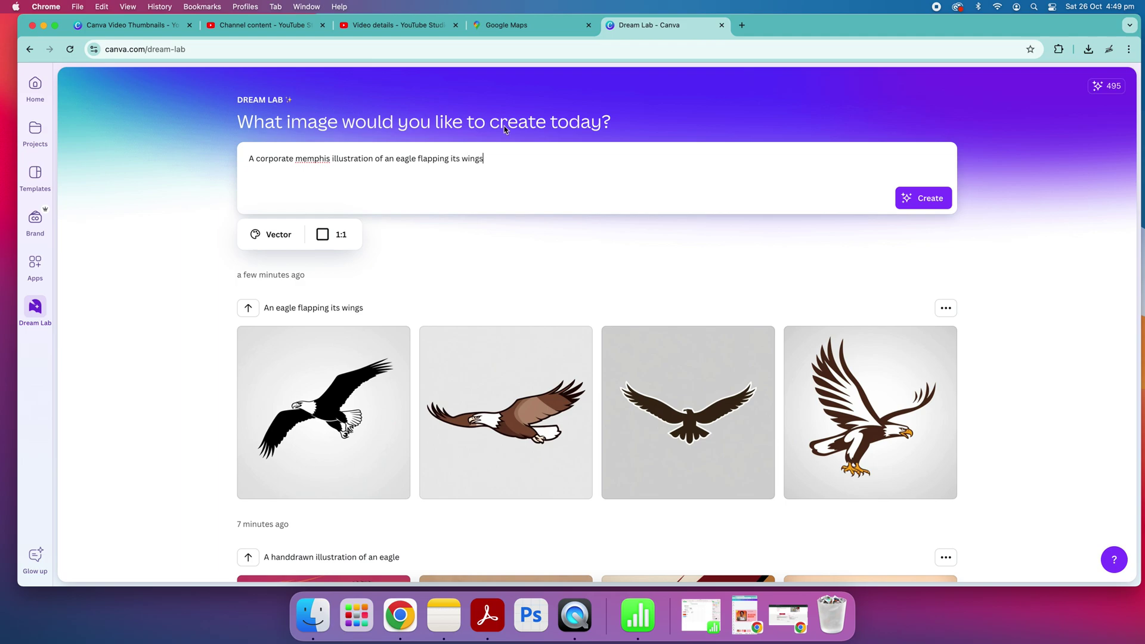
pyautogui.click(286, 243)
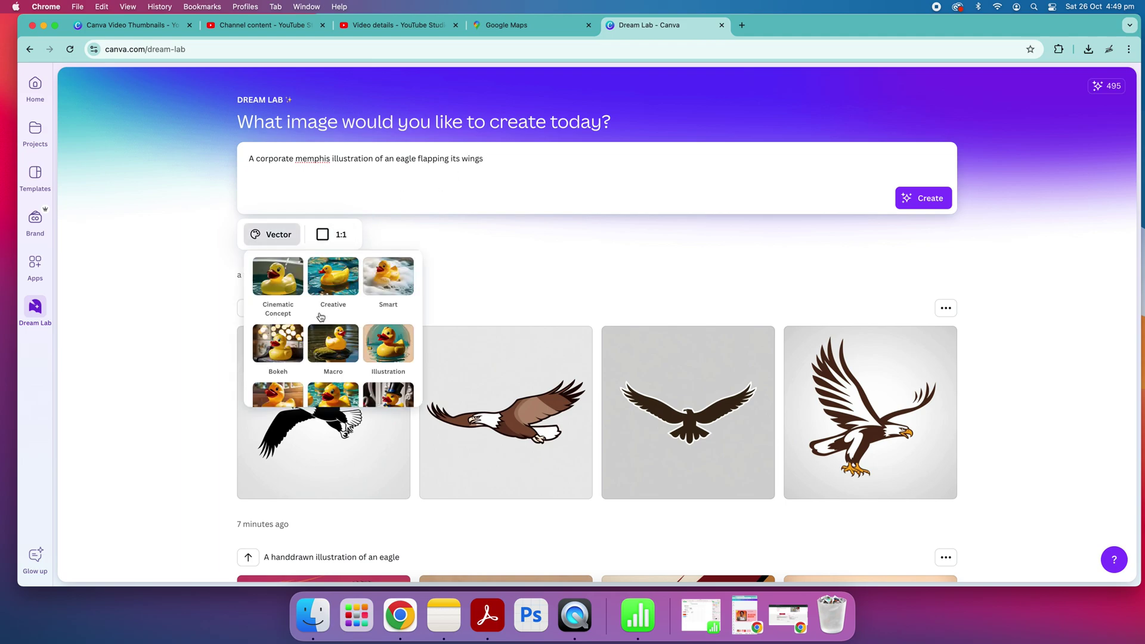
pyautogui.click(397, 342)
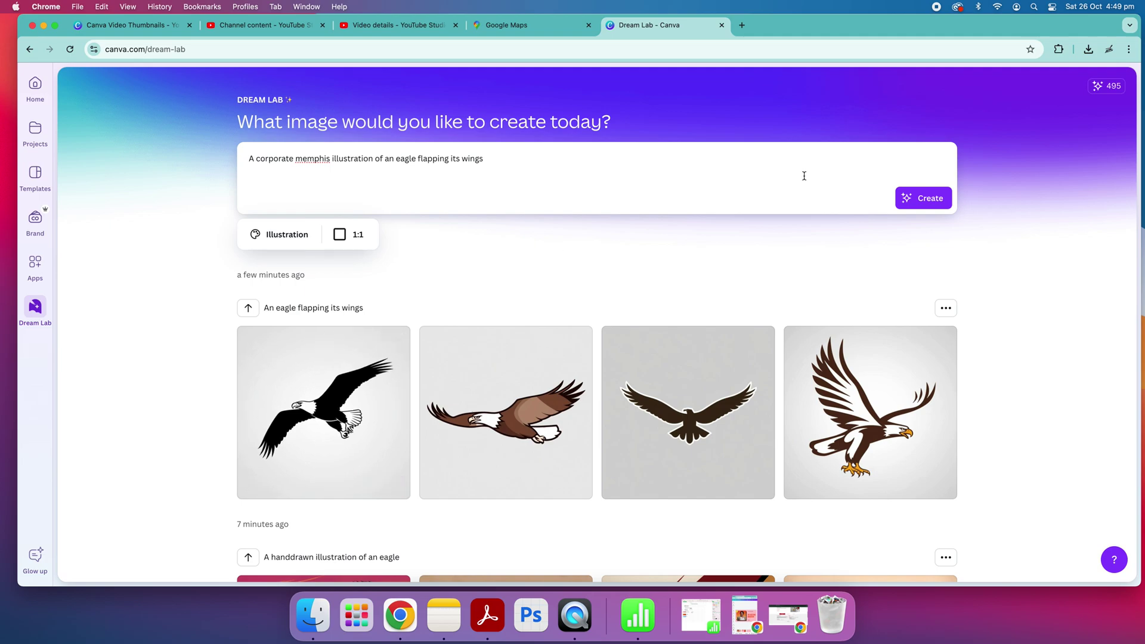
pyautogui.click(915, 199)
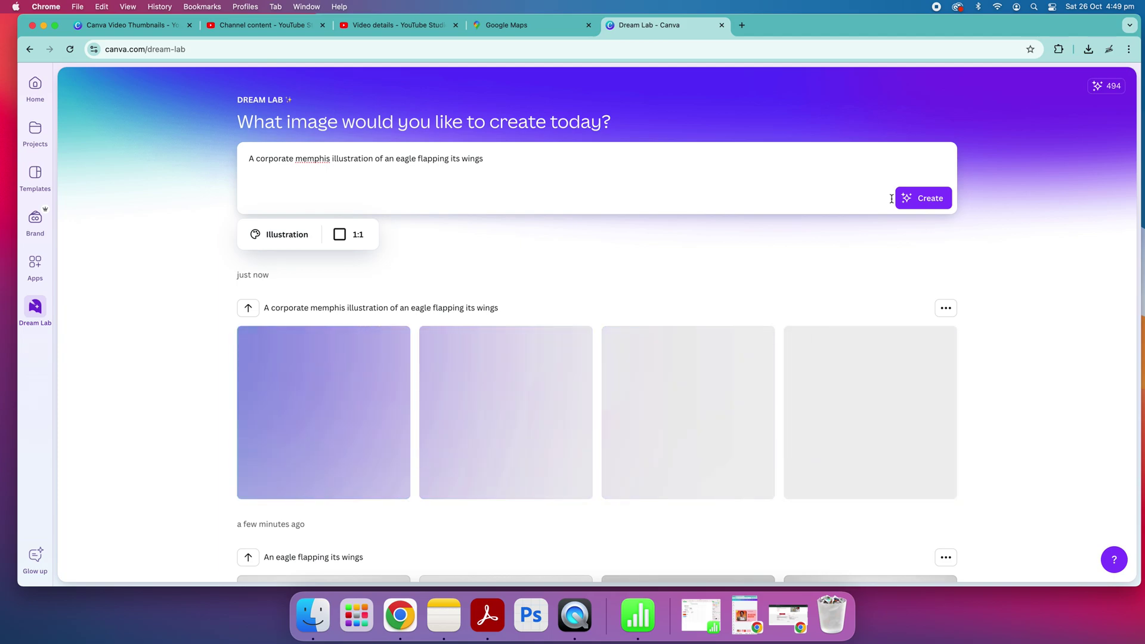
# Examine the new corporate memphis eagle images and compare them with the earlier generations in the history.
pyautogui.scroll(-1, 519, 340)
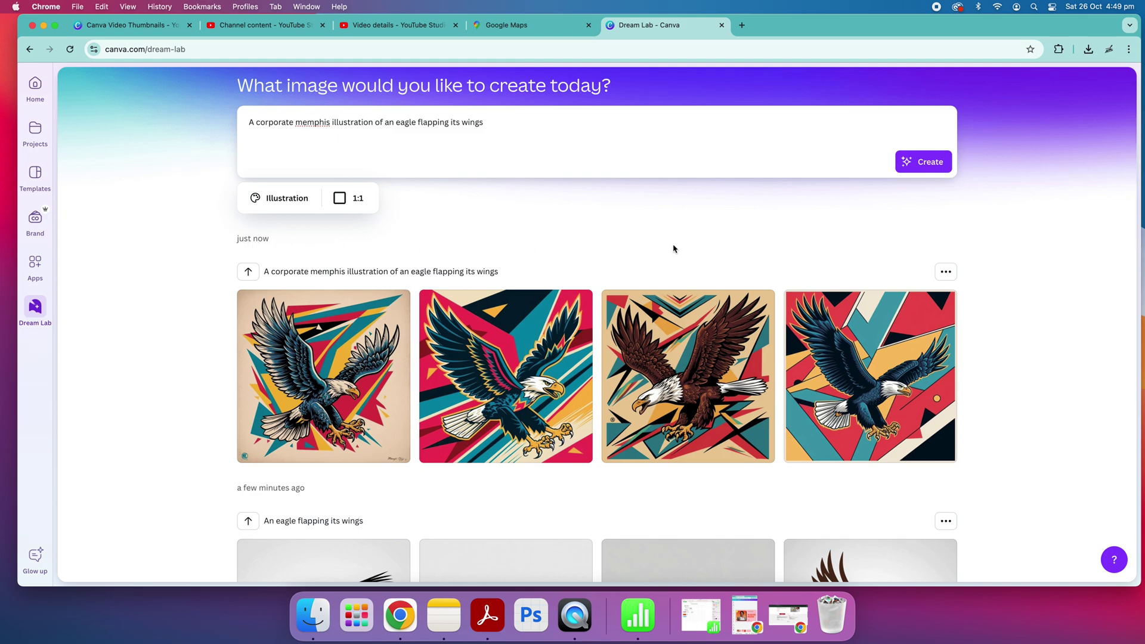
pyautogui.moveTo(690, 376)
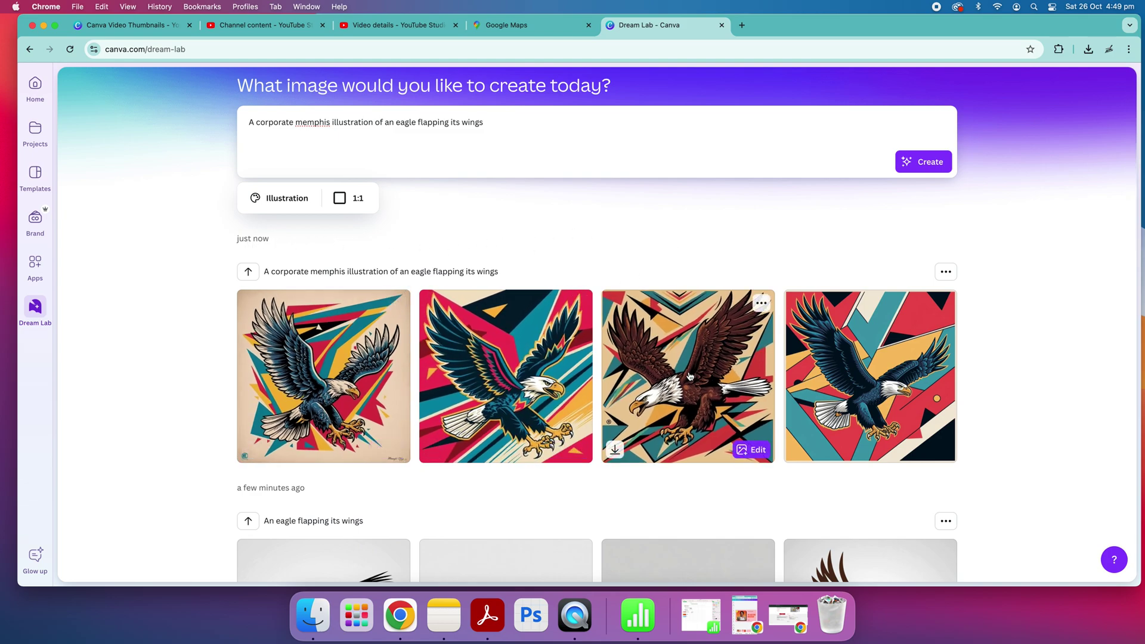
pyautogui.scroll(-1, 446, 324)
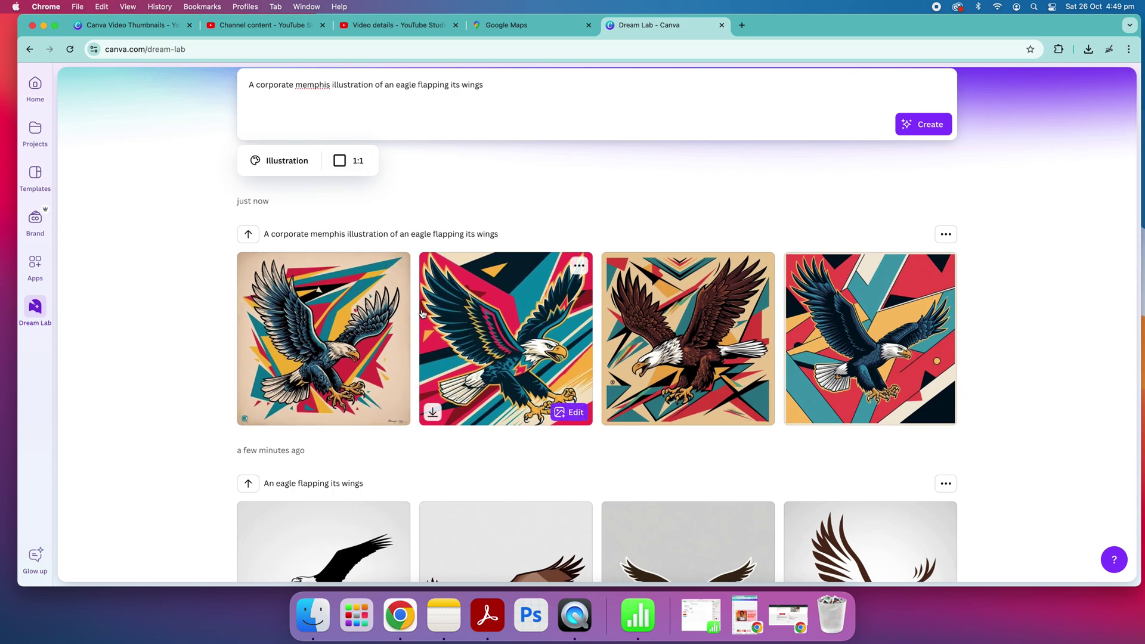
pyautogui.scroll(-6, 345, 345)
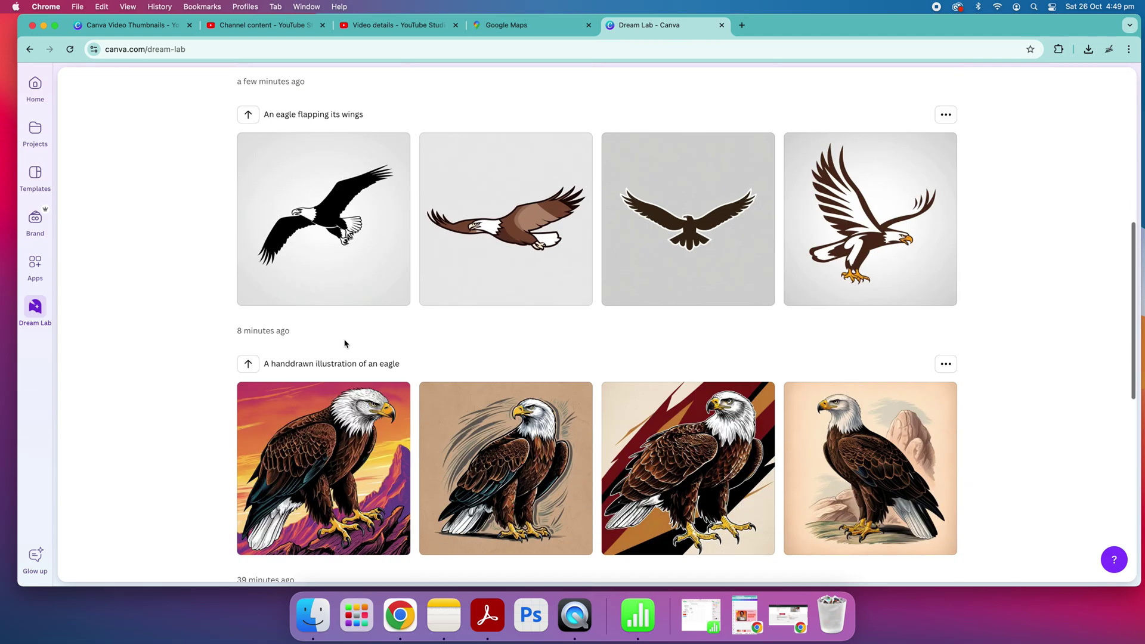
pyautogui.scroll(-3, 519, 465)
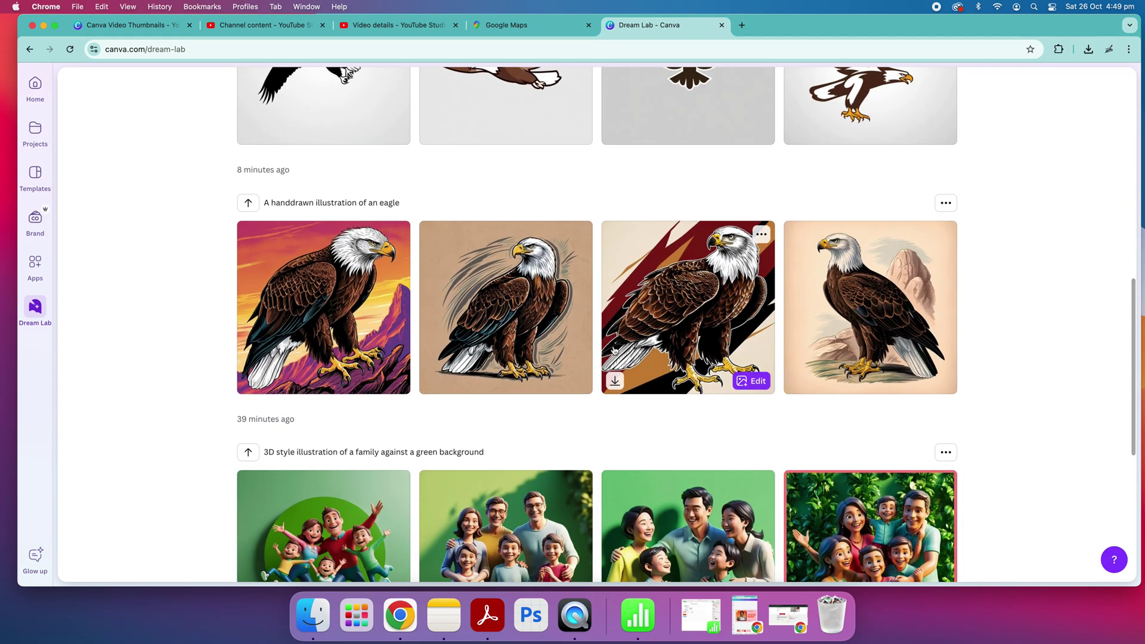
pyautogui.scroll(-4, 615, 351)
pyautogui.scroll(-3, 834, 372)
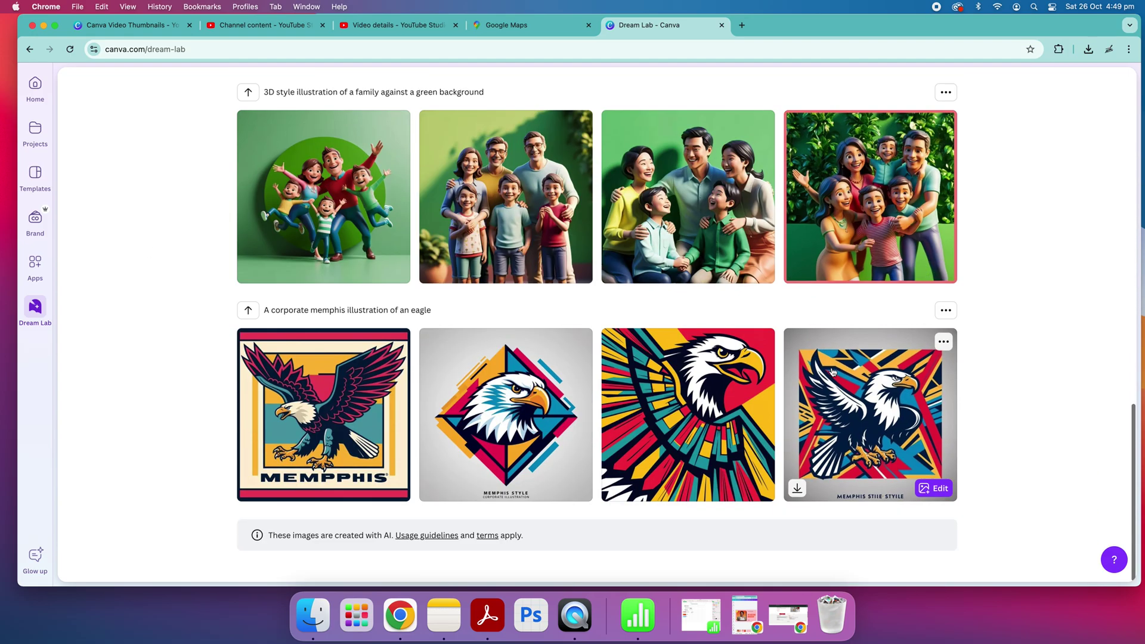
# Browse the image style presets and set the style to Creative.
pyautogui.scroll(15, 565, 358)
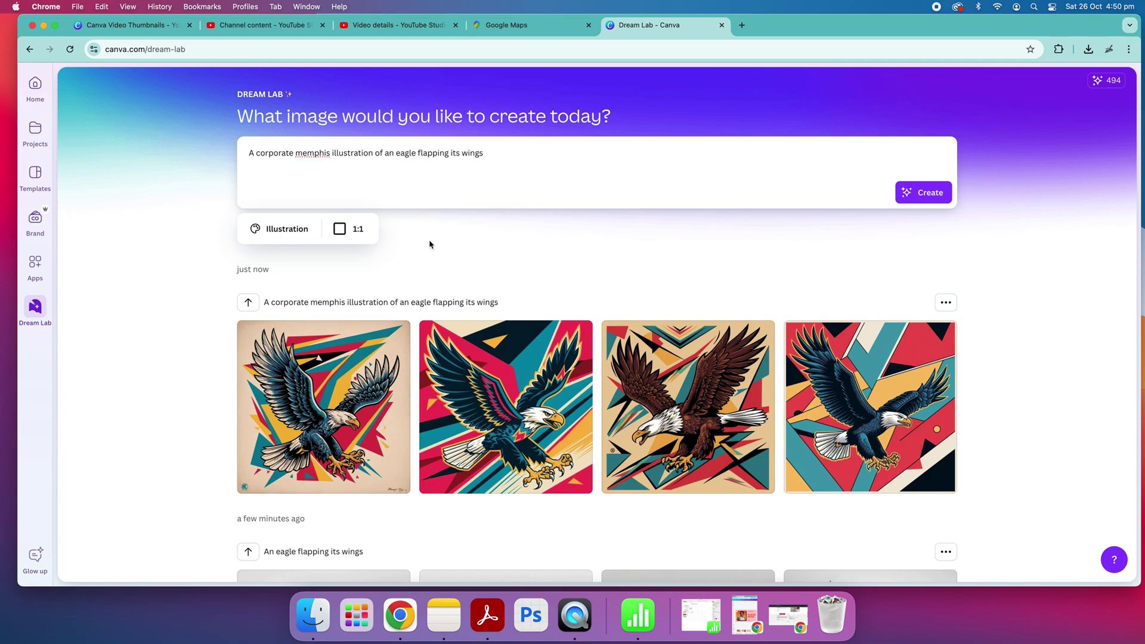
pyautogui.moveTo(249, 153); pyautogui.dragTo(485, 178)
pyautogui.click(311, 235)
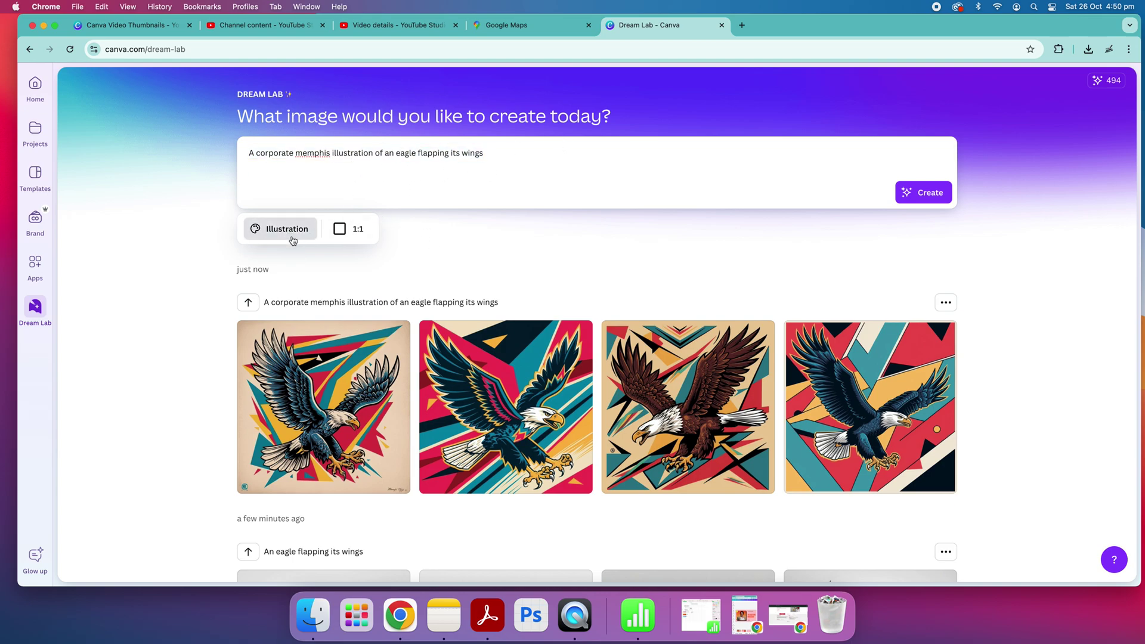
pyautogui.scroll(-10, 331, 317)
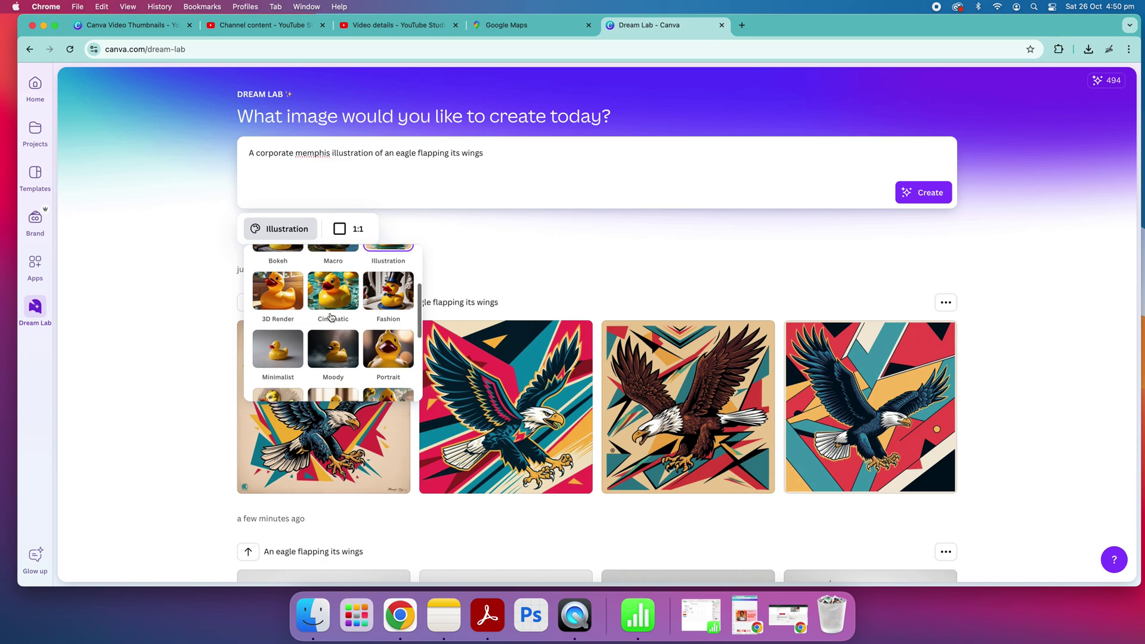
pyautogui.scroll(3, 284, 316)
pyautogui.scroll(5, 284, 317)
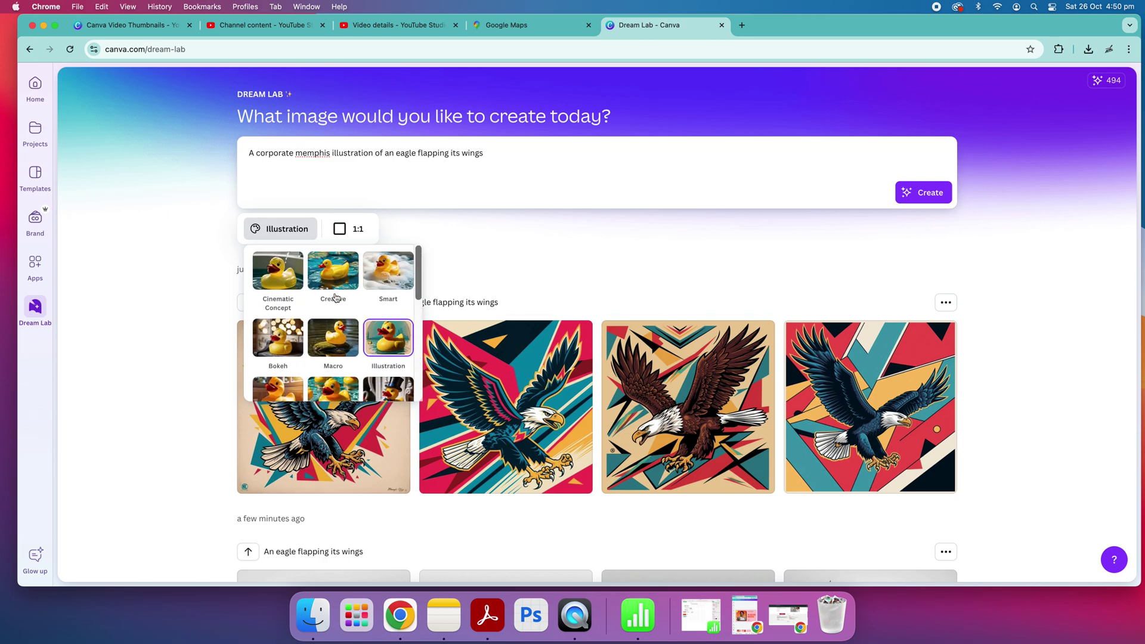
pyautogui.click(339, 280)
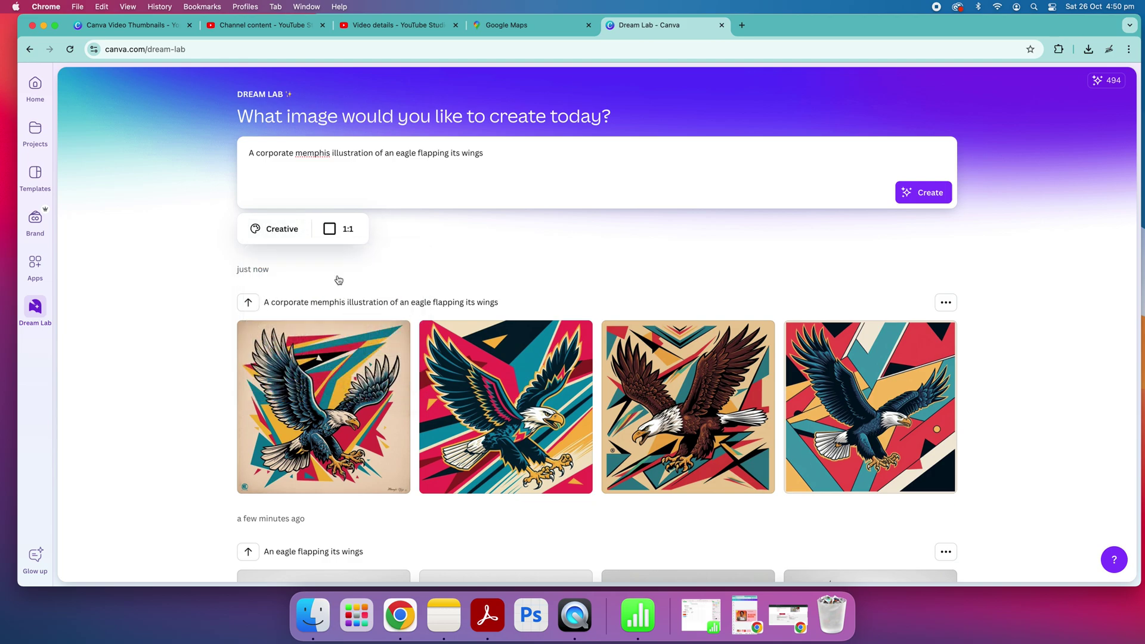
# Replace the prompt with "iridescent flowers" and generate the images.
pyautogui.moveTo(494, 165); pyautogui.dragTo(243, 156)
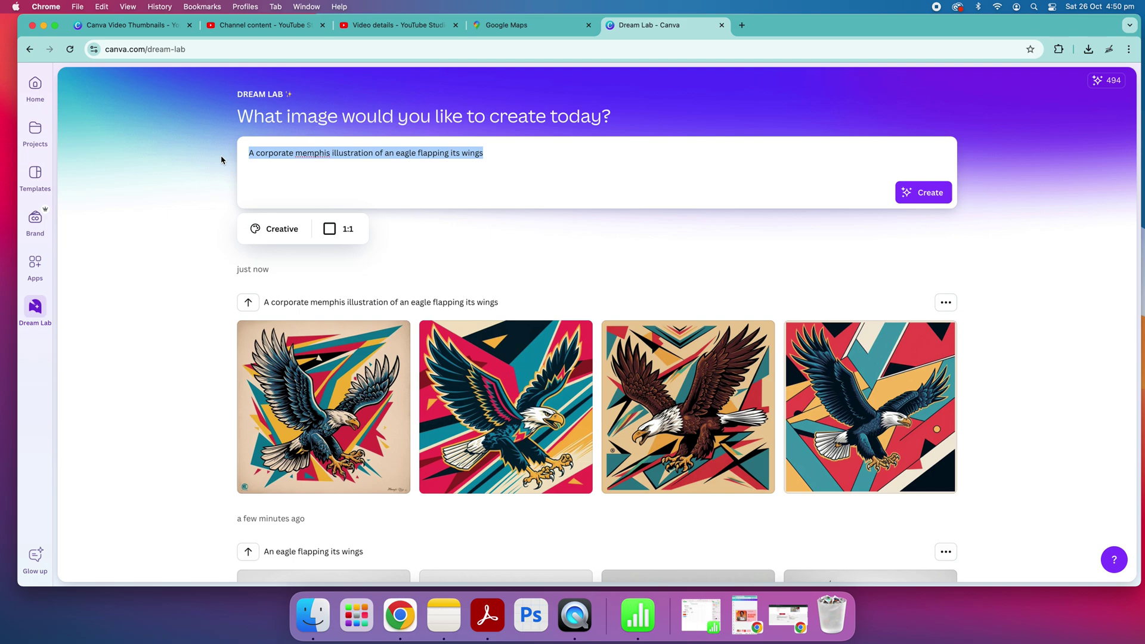
pyautogui.press('BackSpace')
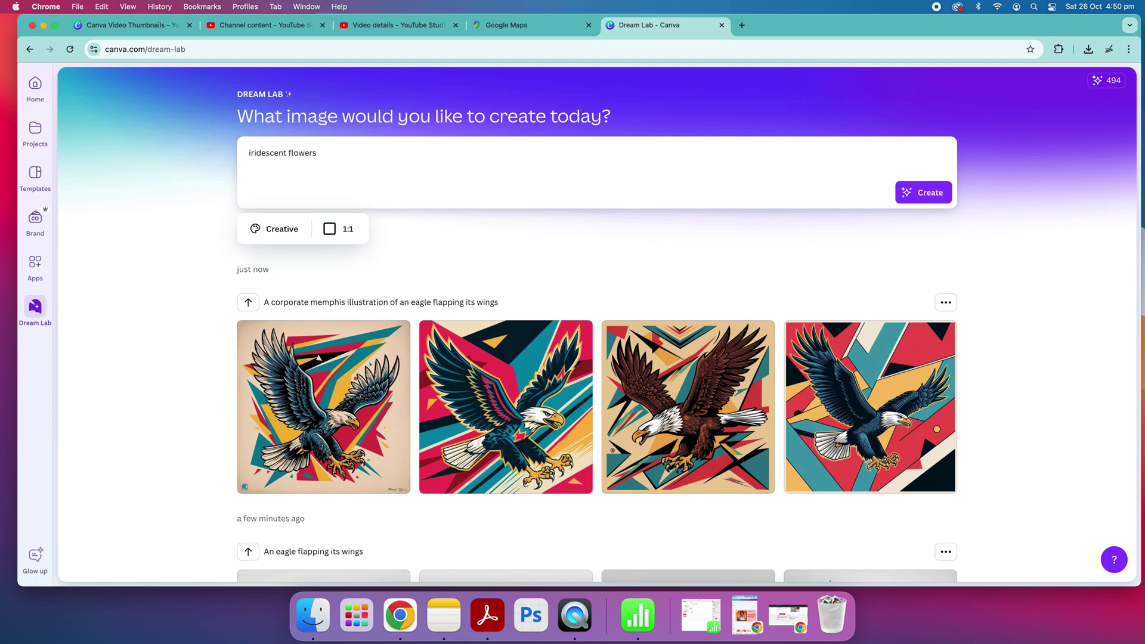
pyautogui.click(940, 198)
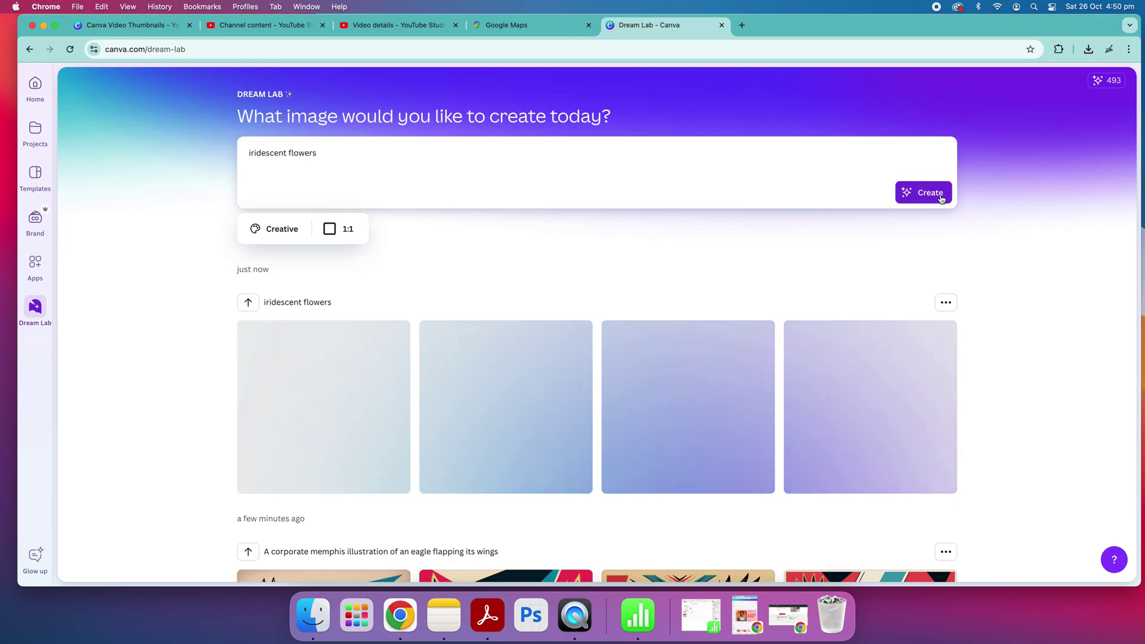
# Examine the generated iridescent flower images.
pyautogui.scroll(-10, 1119, 281)
pyautogui.scroll(10, 1014, 285)
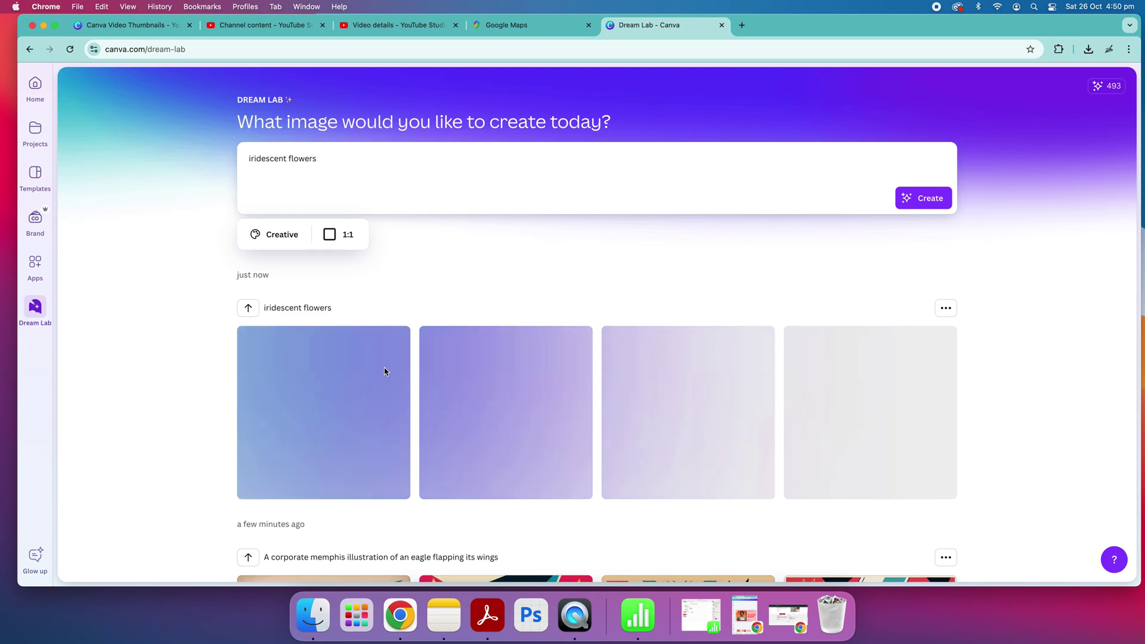
pyautogui.scroll(-1, 243, 238)
pyautogui.scroll(1, 439, 266)
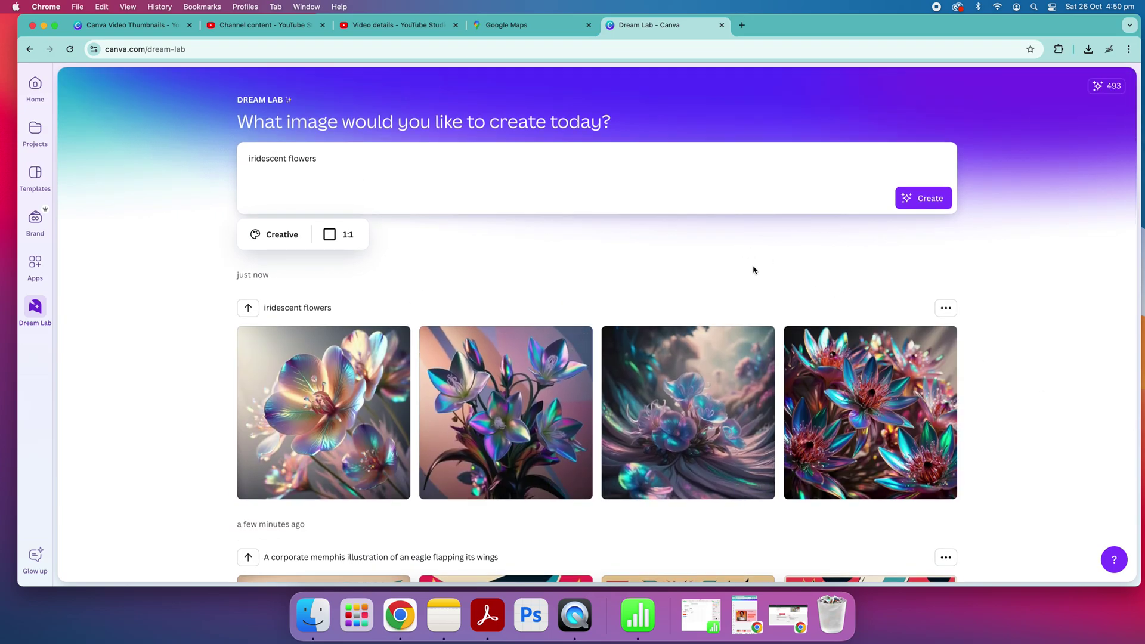
pyautogui.moveTo(555, 388)
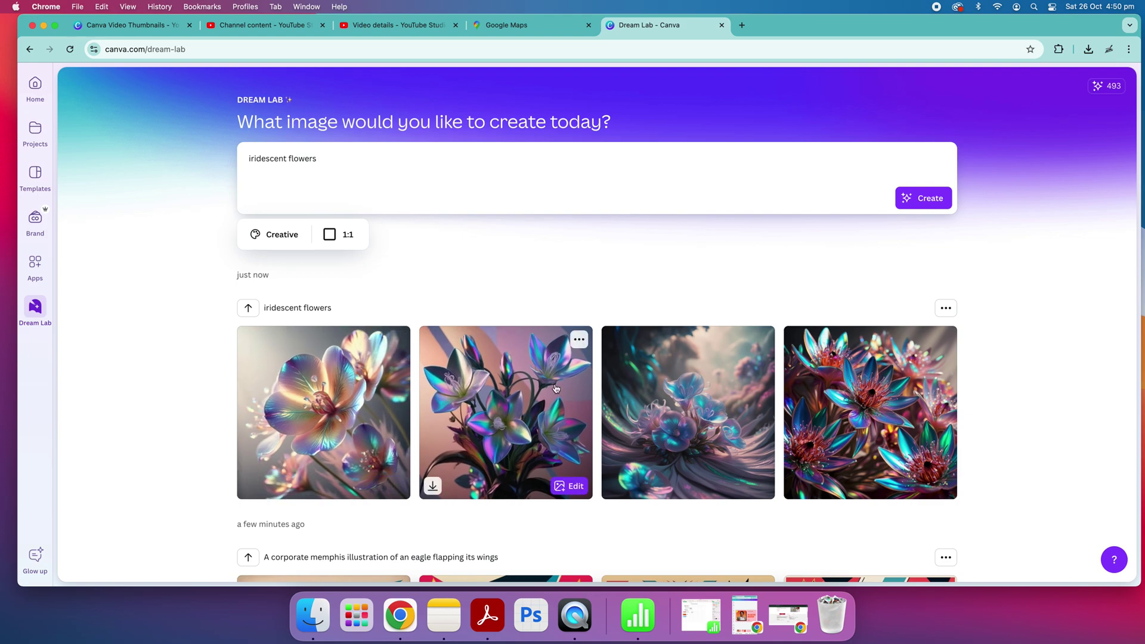
pyautogui.scroll(-2, 845, 343)
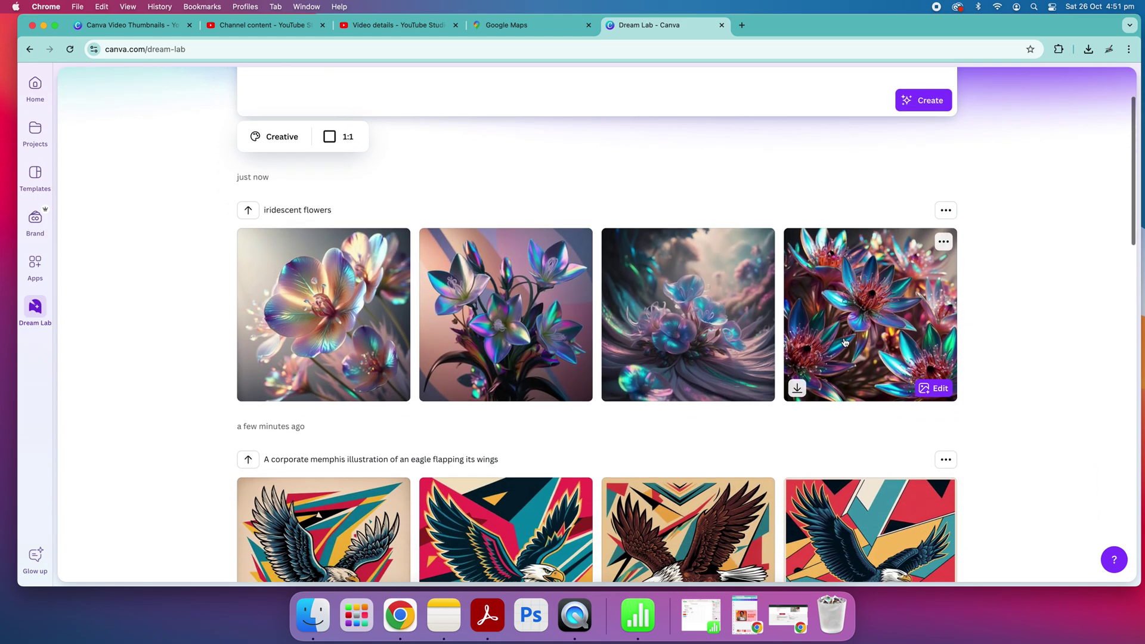
pyautogui.scroll(2, 277, 173)
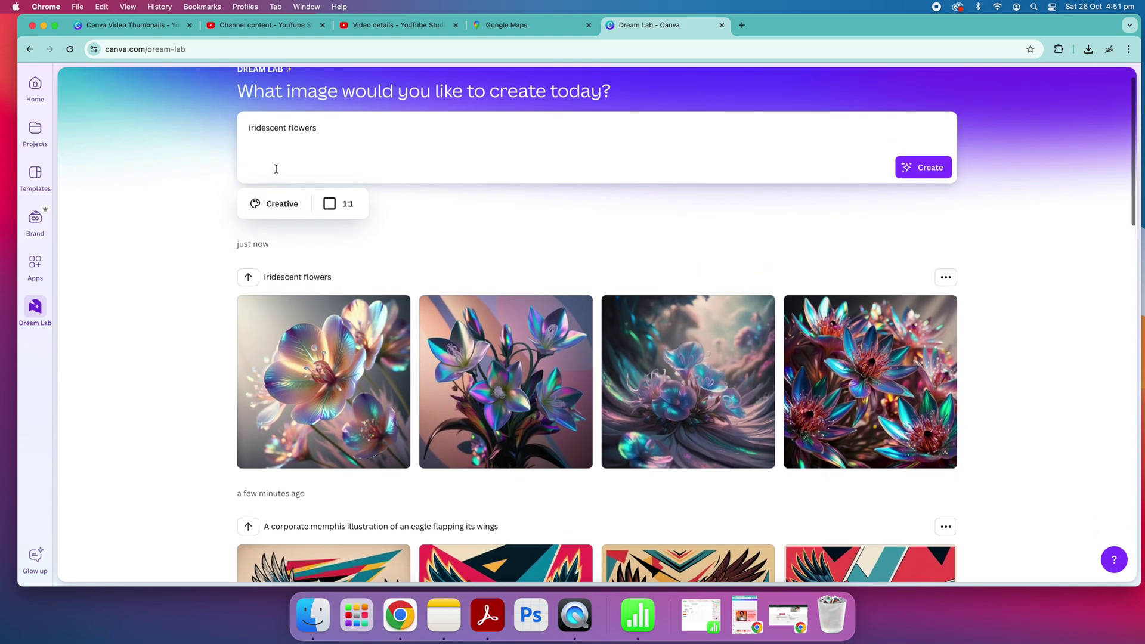
# Browse the available image style presets, such as Bokeh, 3D Render, Cinematic, Minimalist, Sketch - Colour and Ray Traced.
pyautogui.click(273, 203)
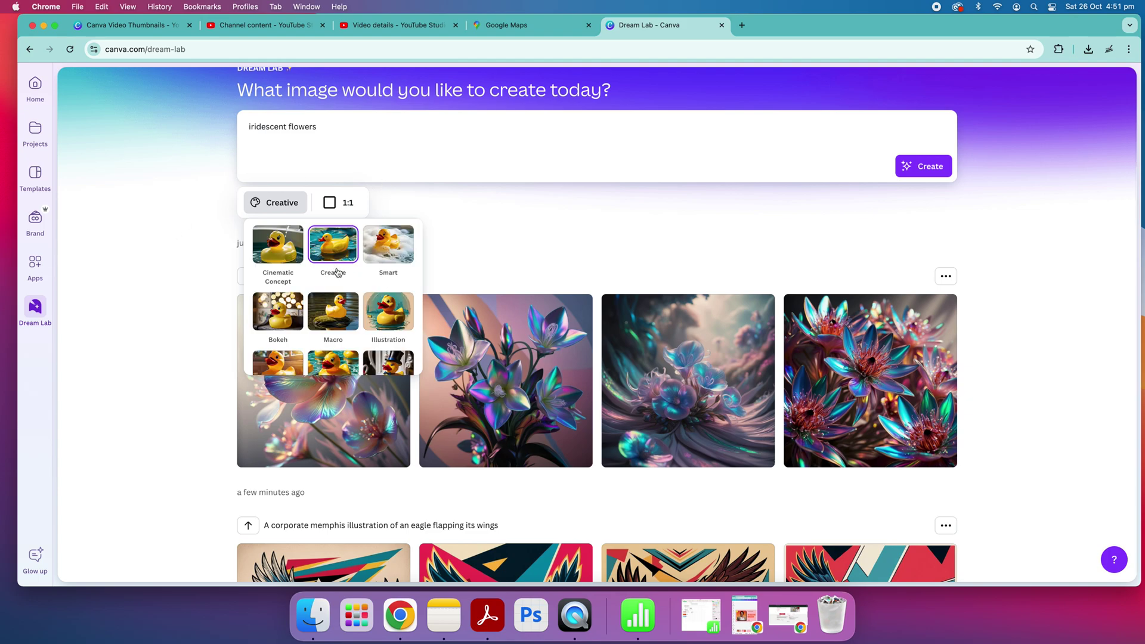
pyautogui.scroll(-2, 336, 272)
pyautogui.scroll(2, 338, 284)
pyautogui.scroll(1, 1066, 215)
pyautogui.scroll(-3, 385, 322)
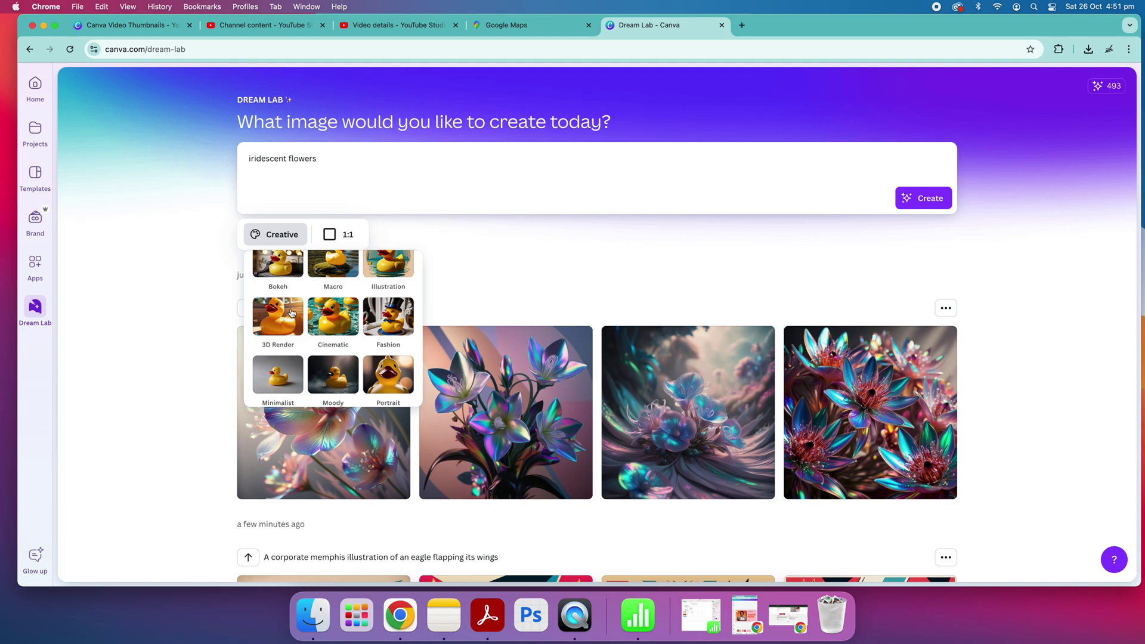
pyautogui.scroll(-3, 291, 336)
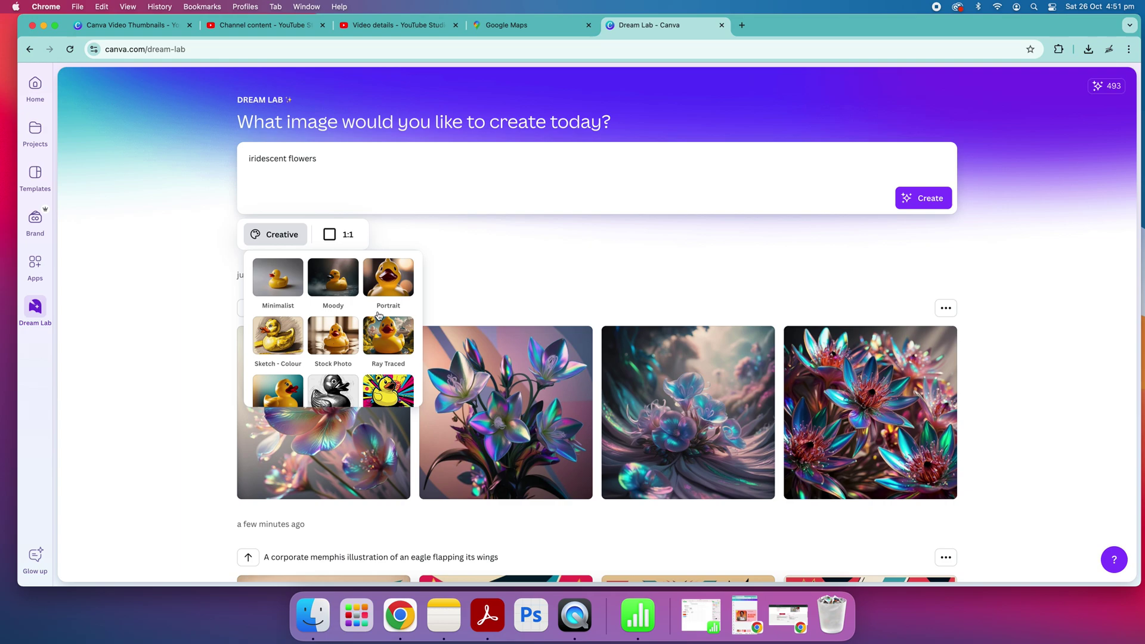
pyautogui.scroll(-2, 394, 355)
pyautogui.scroll(3, 376, 352)
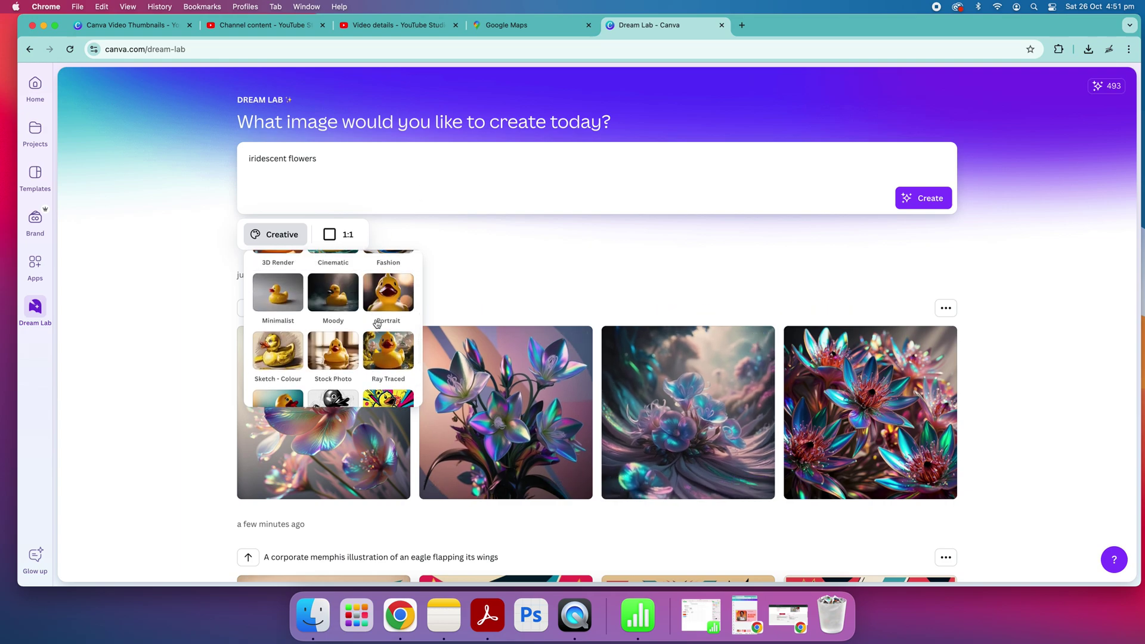
pyautogui.scroll(2, 377, 324)
pyautogui.scroll(2, 335, 319)
pyautogui.scroll(2, 331, 301)
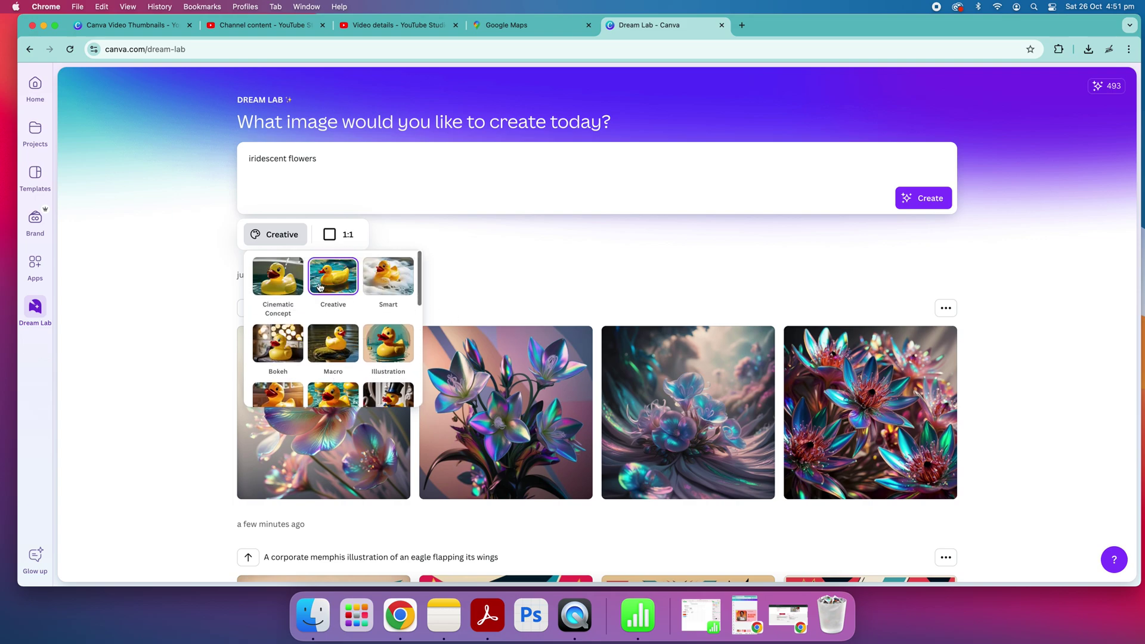
# Set the image style to Cinematic and generate the "iridescent flowers" prompt again.
pyautogui.scroll(-2, 352, 293)
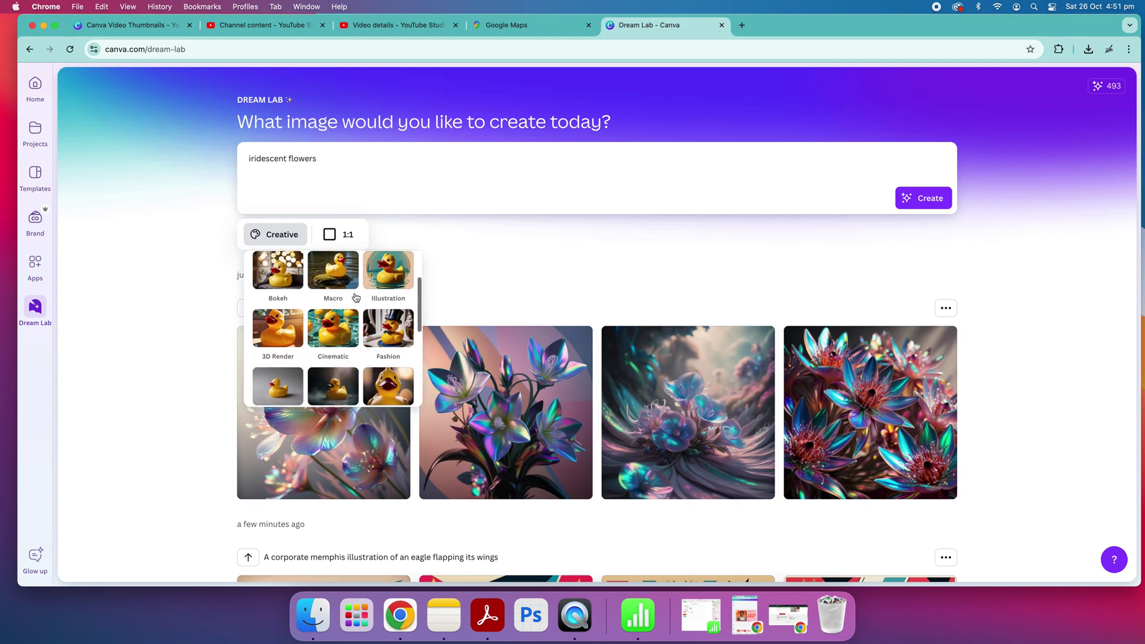
pyautogui.click(337, 327)
pyautogui.click(908, 200)
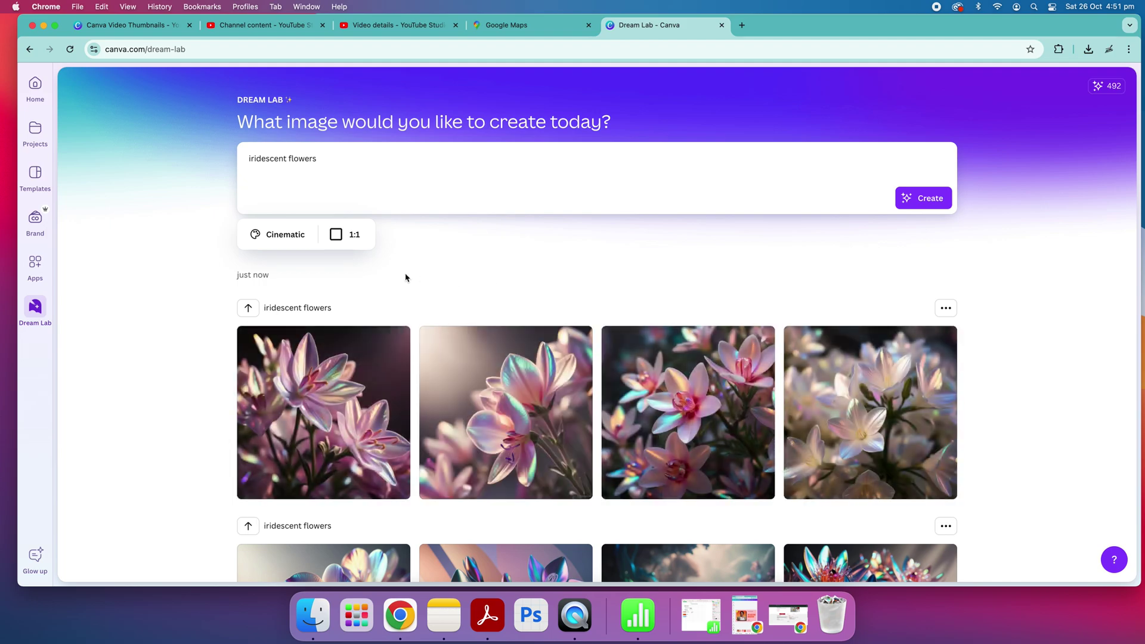
# Look through the style presets down to Vector and None, then close the list without choosing another style.
pyautogui.click(285, 234)
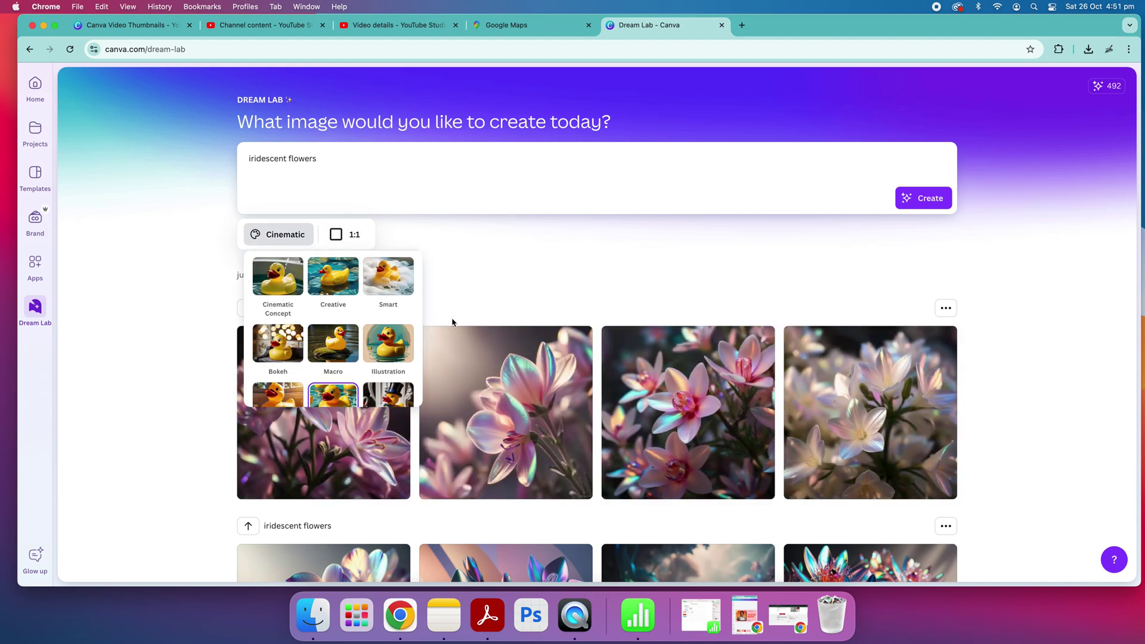
pyautogui.scroll(-3, 346, 334)
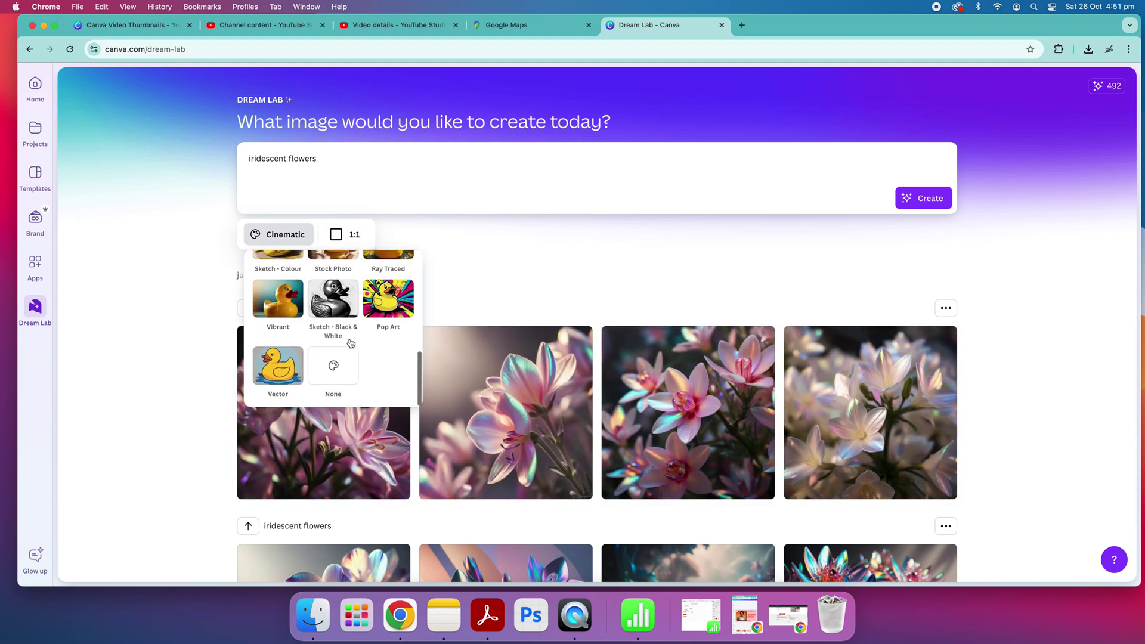
pyautogui.scroll(1, 308, 328)
pyautogui.click(599, 244)
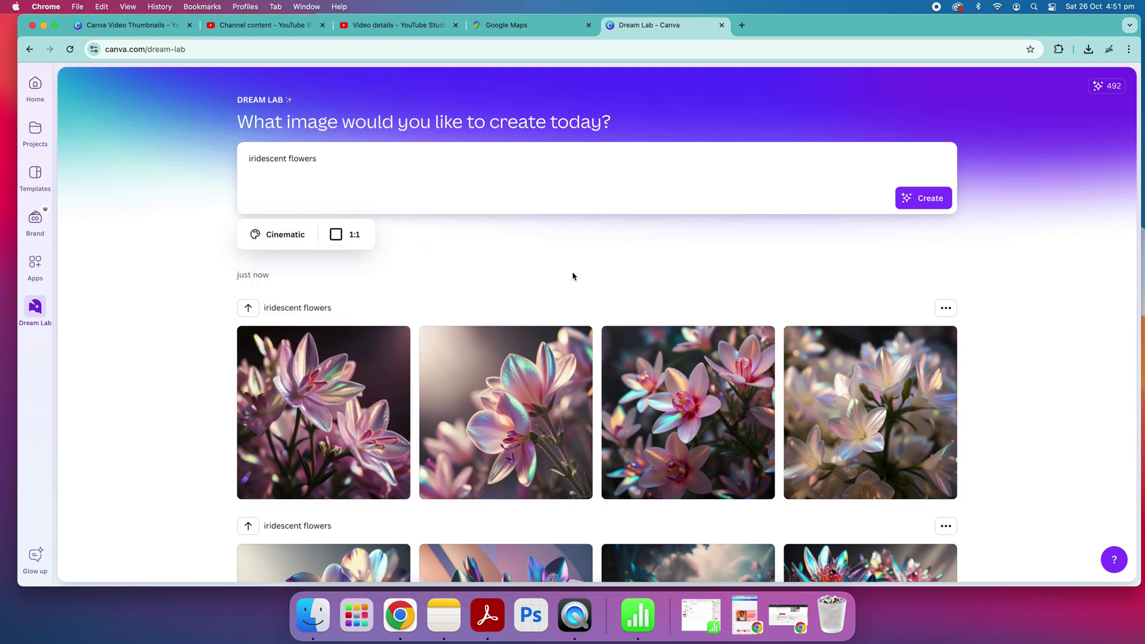
# Examine the Cinematic iridescent flower images and compare them with the earlier Creative-style set.
pyautogui.scroll(-4, 728, 388)
pyautogui.scroll(-2, 727, 387)
pyautogui.scroll(5, 573, 302)
pyautogui.scroll(-2, 573, 301)
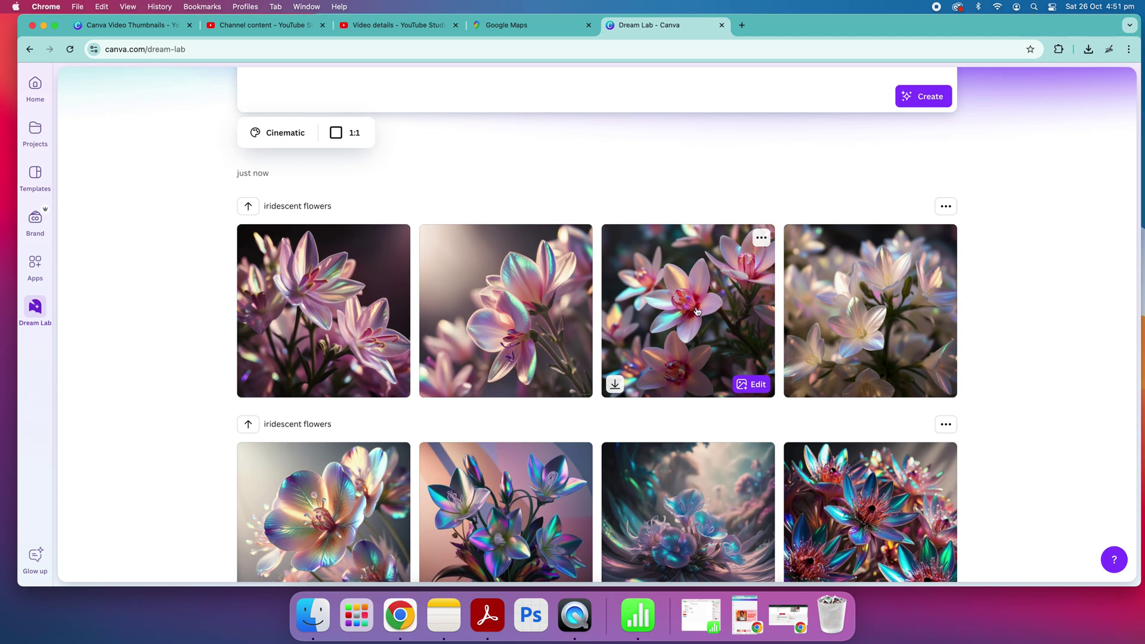
pyautogui.scroll(2, 687, 311)
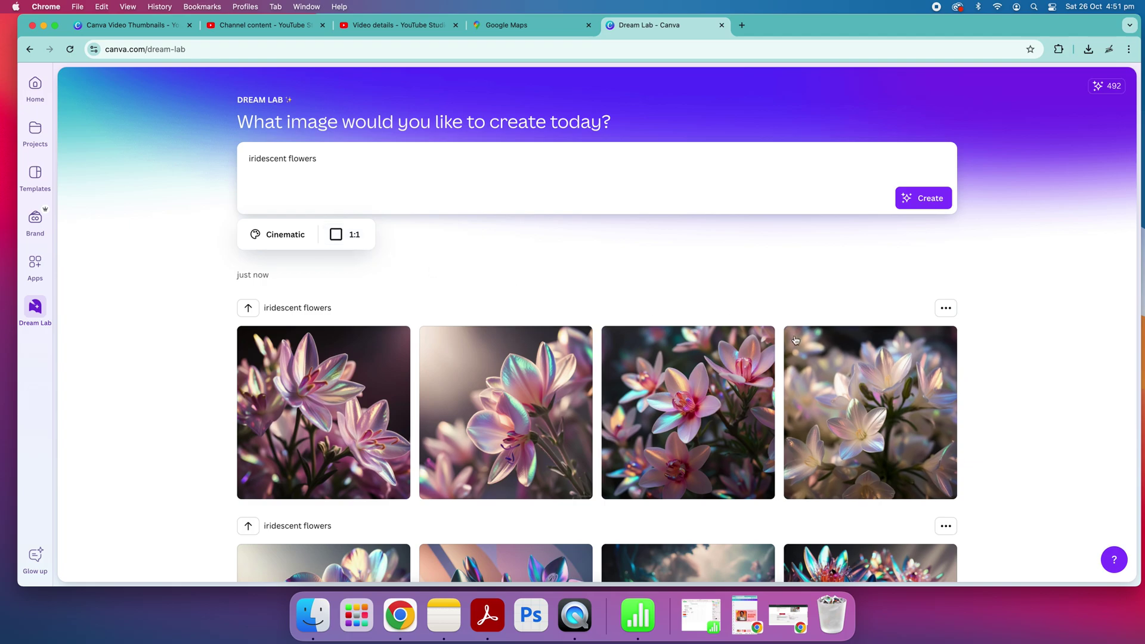
pyautogui.scroll(-1, 452, 385)
pyautogui.scroll(-4, 382, 384)
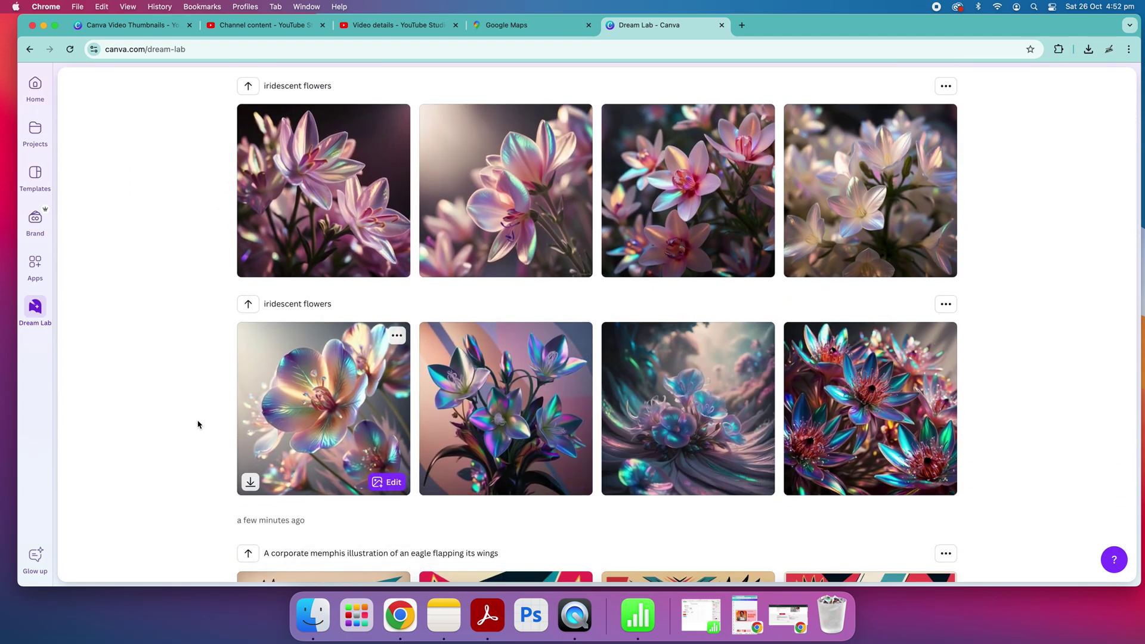
pyautogui.scroll(4, 453, 268)
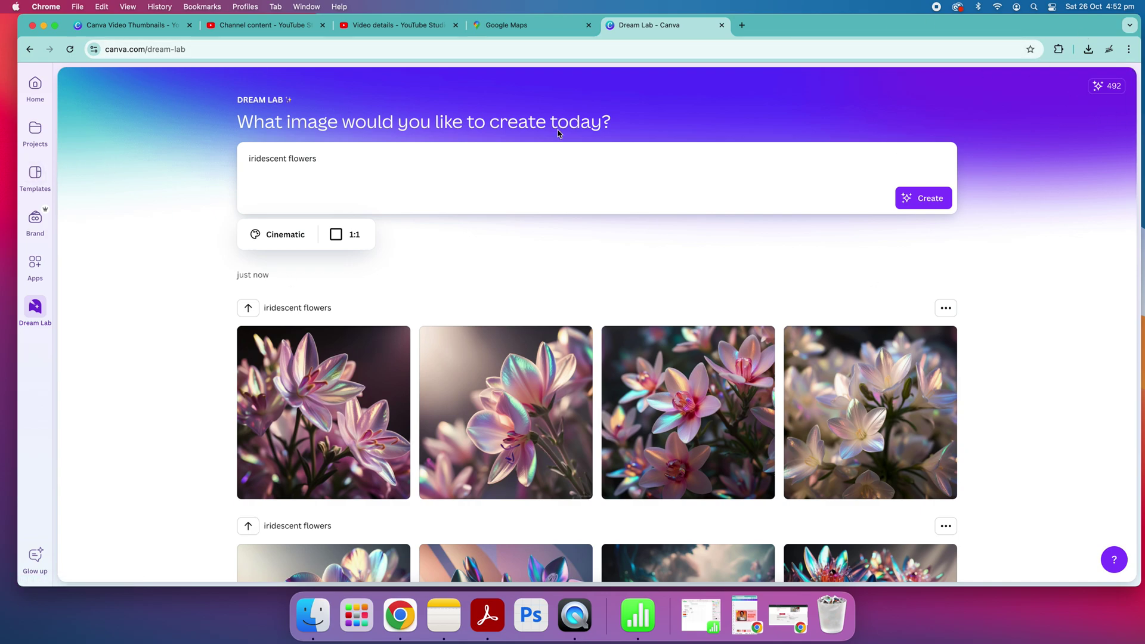
# Check which aspect ratios are offered for the generated images without choosing one.
pyautogui.click(346, 234)
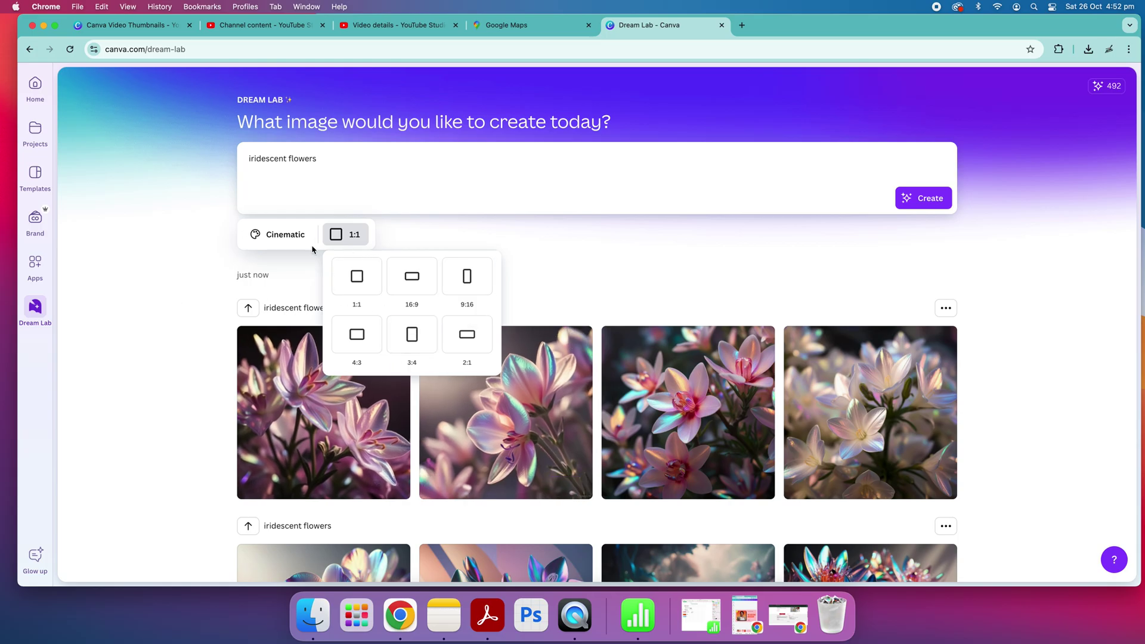
pyautogui.click(695, 240)
# Review the generation history from the iridescent flowers back to the eagle illustrations and the 3D style family images.
pyautogui.scroll(-20, 544, 243)
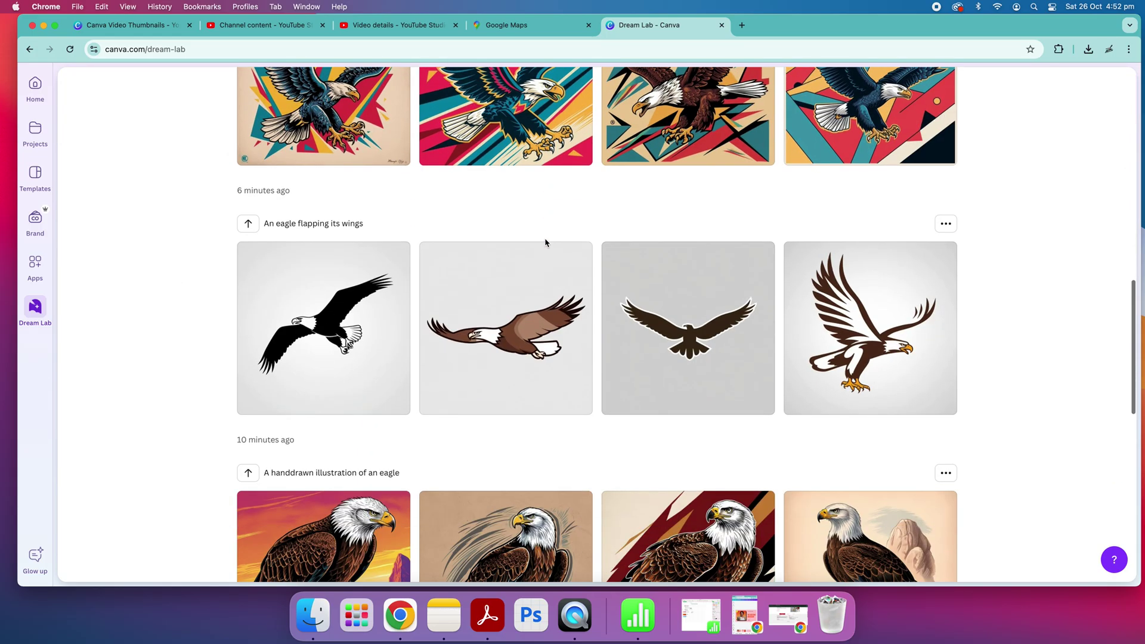
pyautogui.scroll(20, 507, 524)
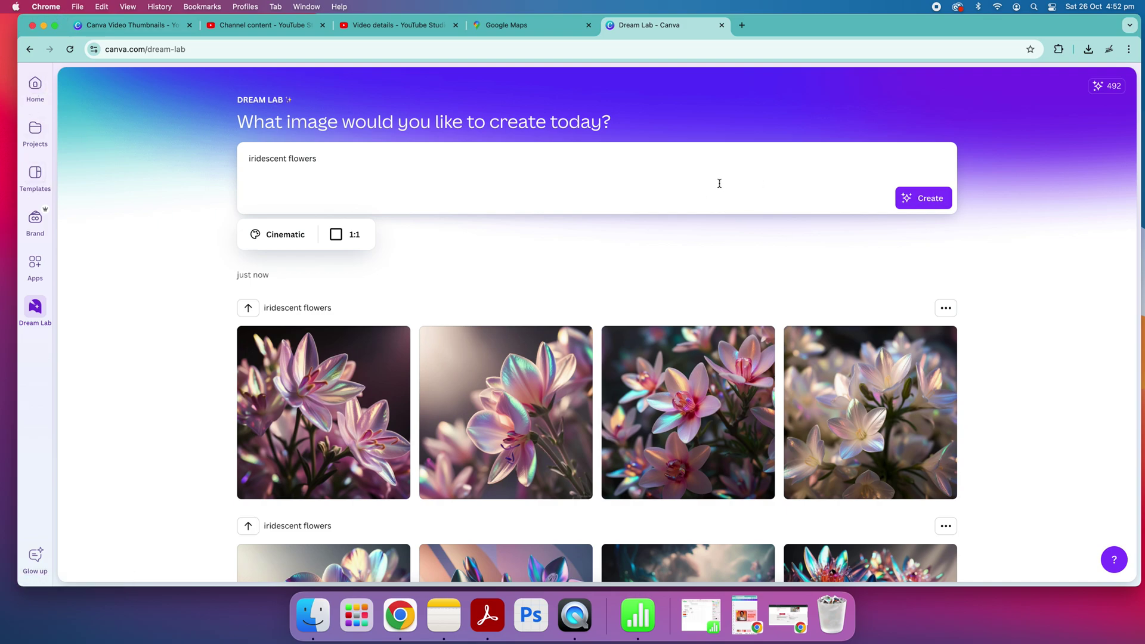
pyautogui.moveTo(564, 330)
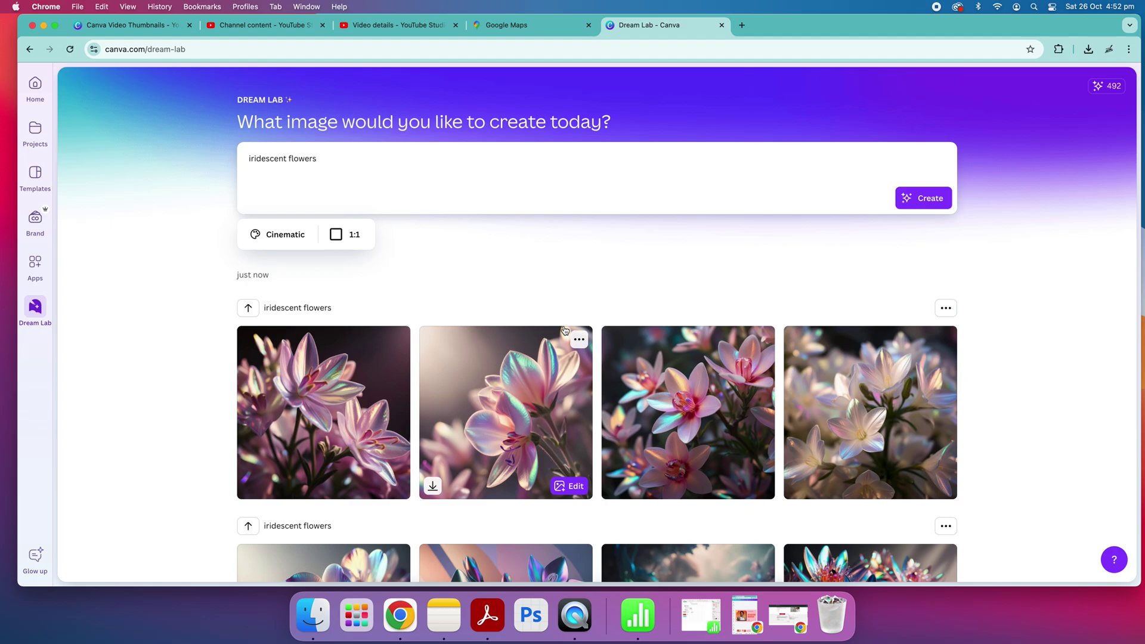
pyautogui.scroll(-8, 564, 331)
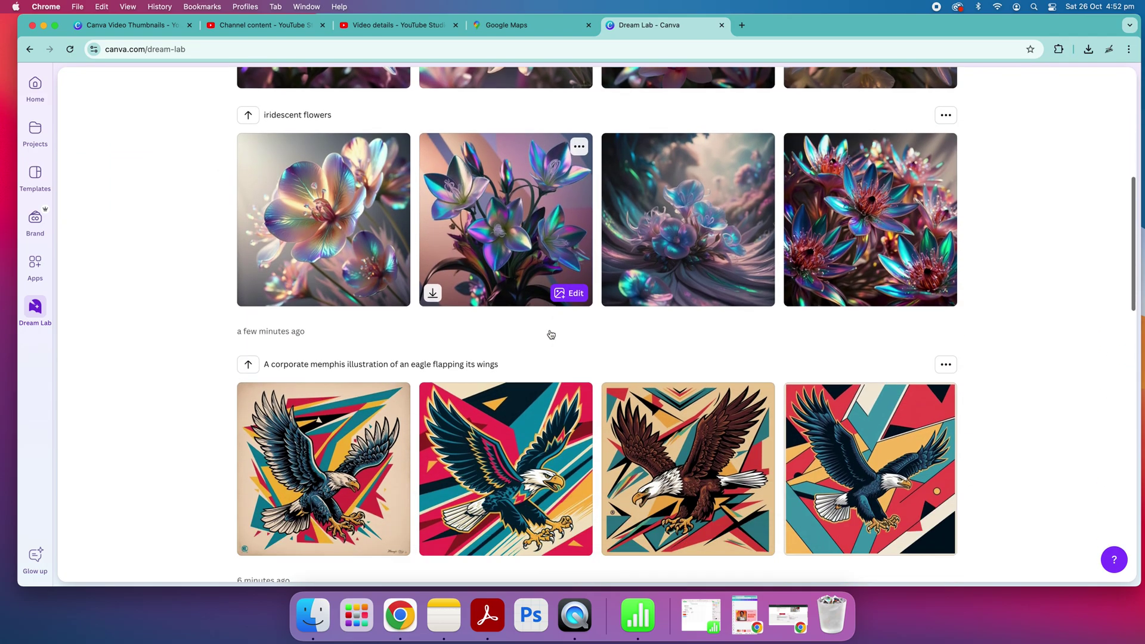
pyautogui.scroll(-2, 552, 337)
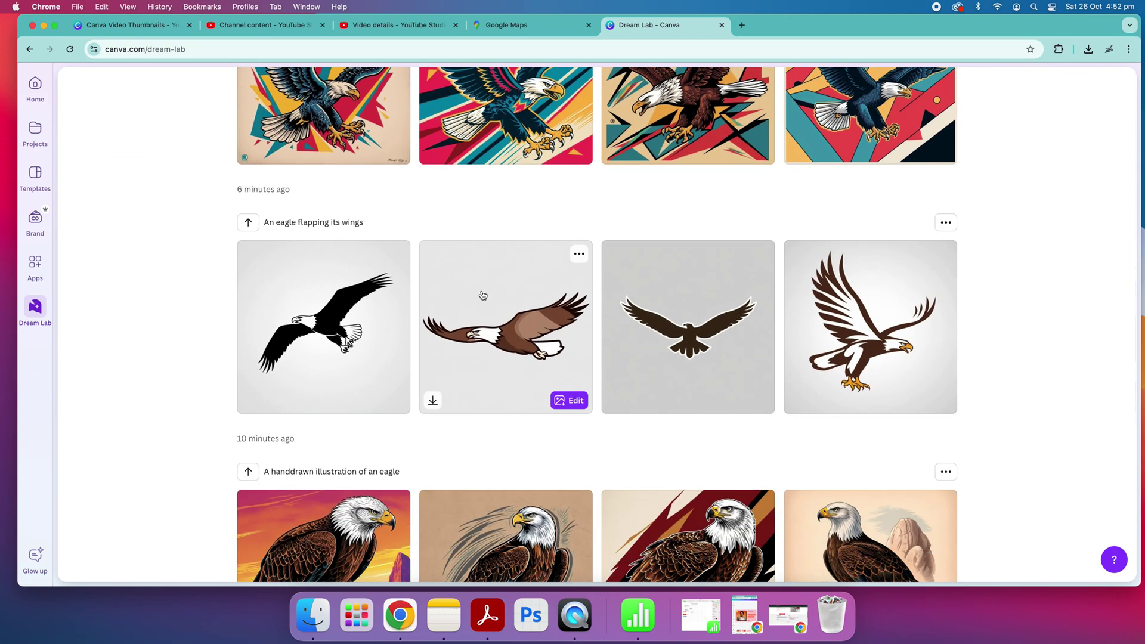
pyautogui.scroll(-10, 587, 251)
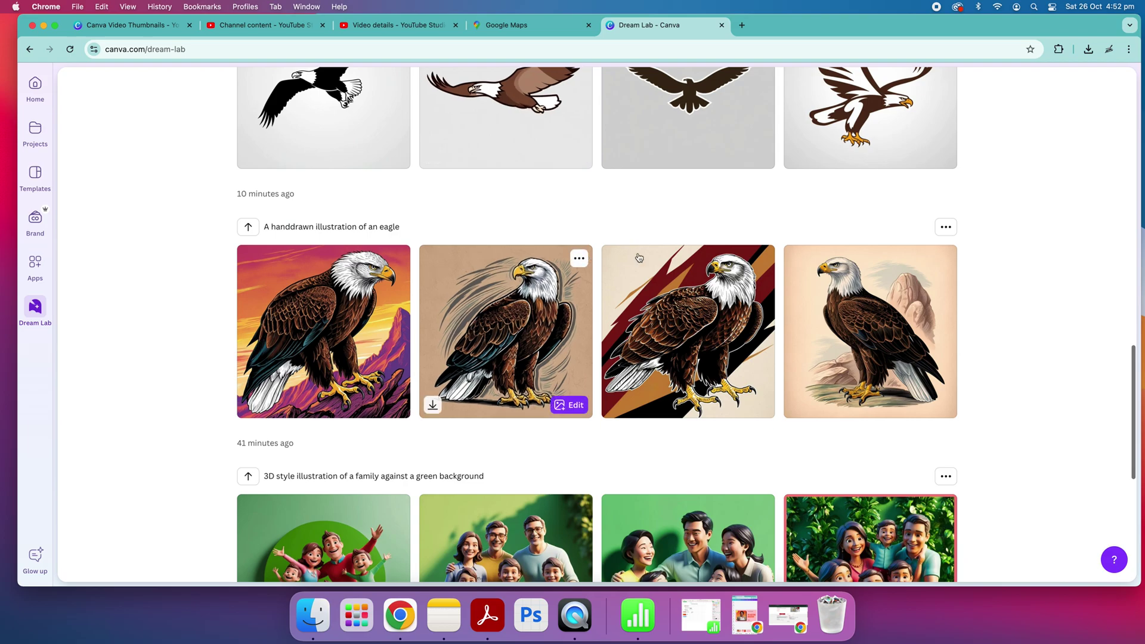